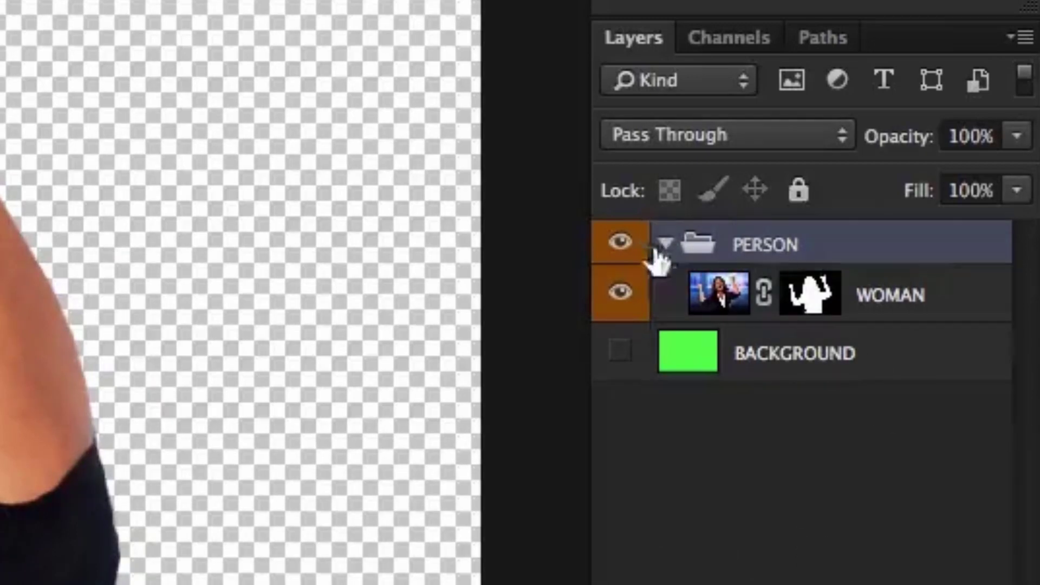
# Collapse and expand the PERSON group, and make the green BACKGROUND layer below it visible
pyautogui.click(668, 244)
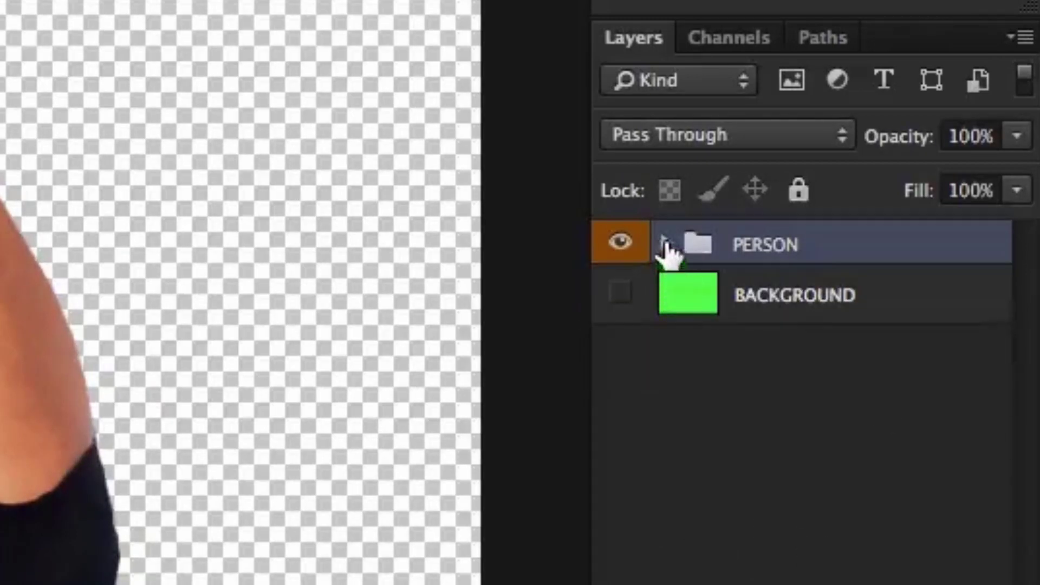
pyautogui.click(667, 245)
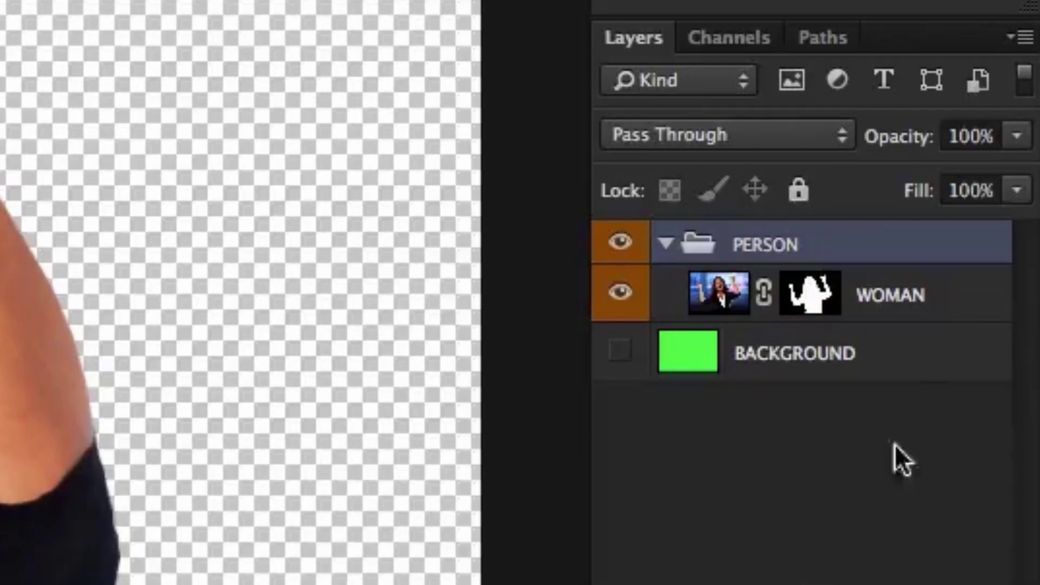
pyautogui.click(838, 381)
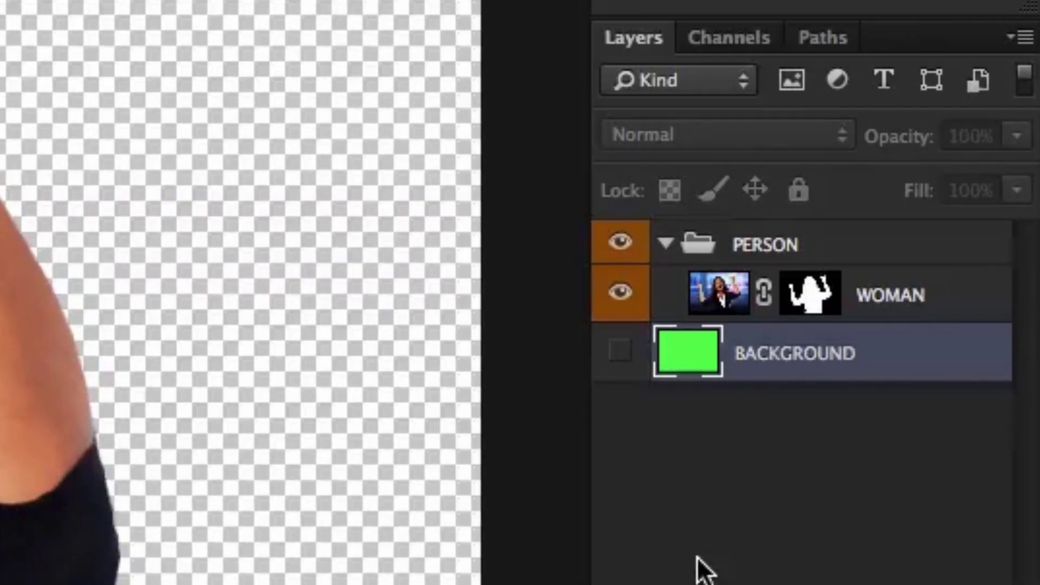
pyautogui.click(618, 355)
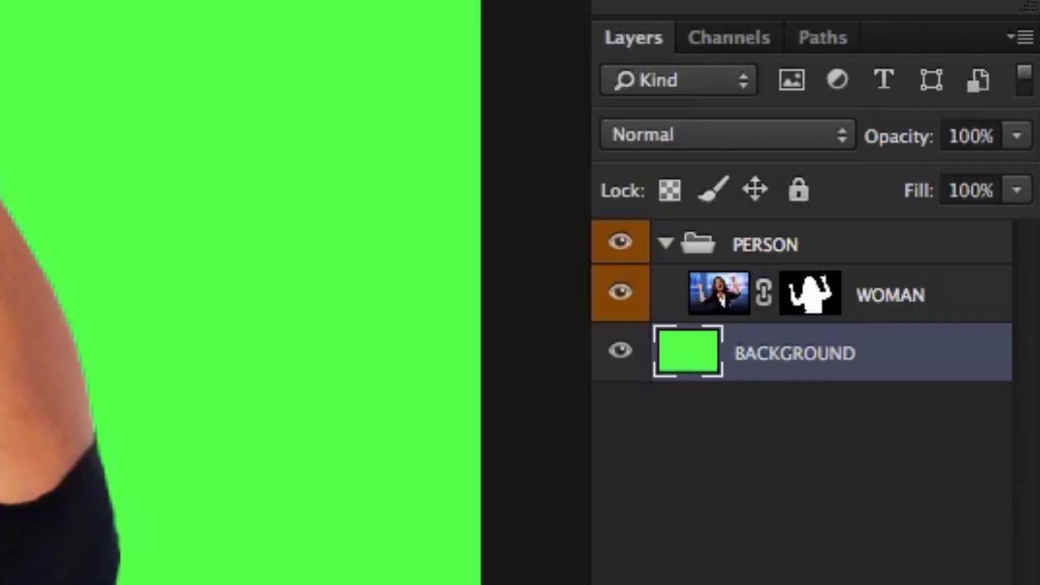
# Disable the WOMAN layer's mask to view the original photo, and enable the mask again
pyautogui.click(726, 304)
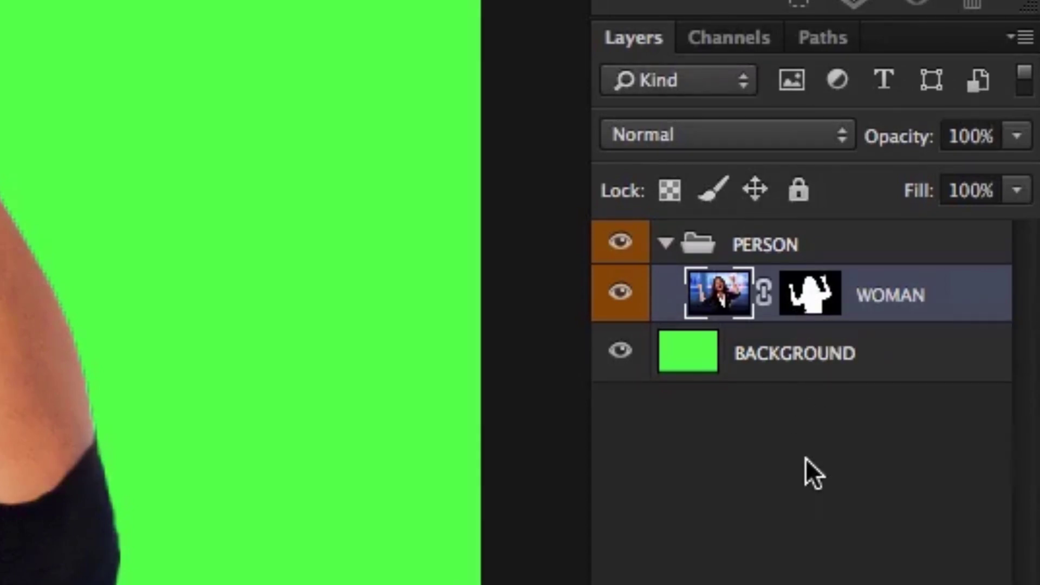
pyautogui.rightClick(810, 297)
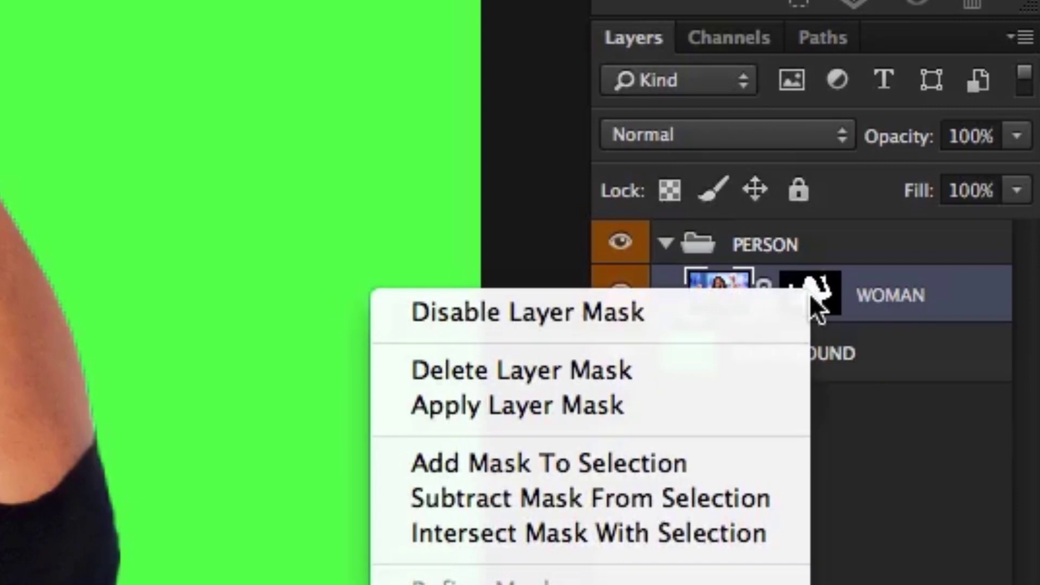
pyautogui.click(759, 304)
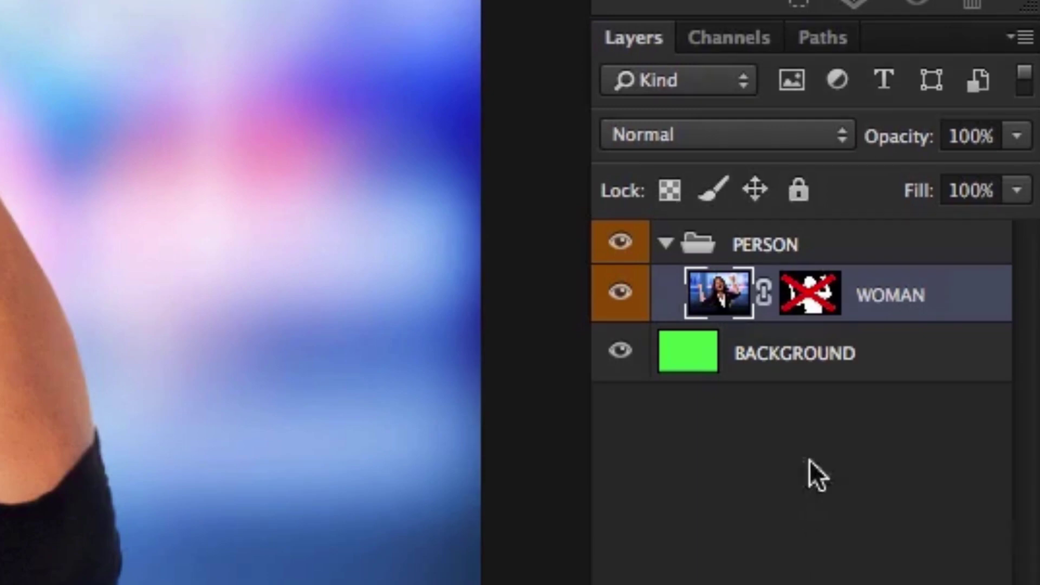
pyautogui.keyDown('shift'); pyautogui.click(813, 303); pyautogui.keyUp('shift')
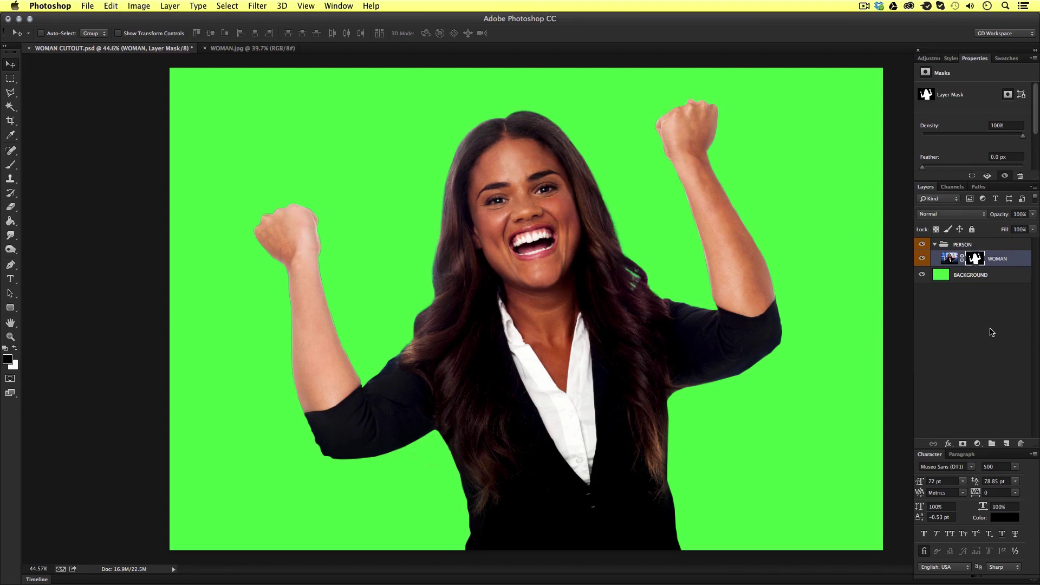
# Switch to the WOMAN.jpg document and convert its locked Background into a regular layer named WOMAN
pyautogui.hotkey('ctrl', 'Tab')
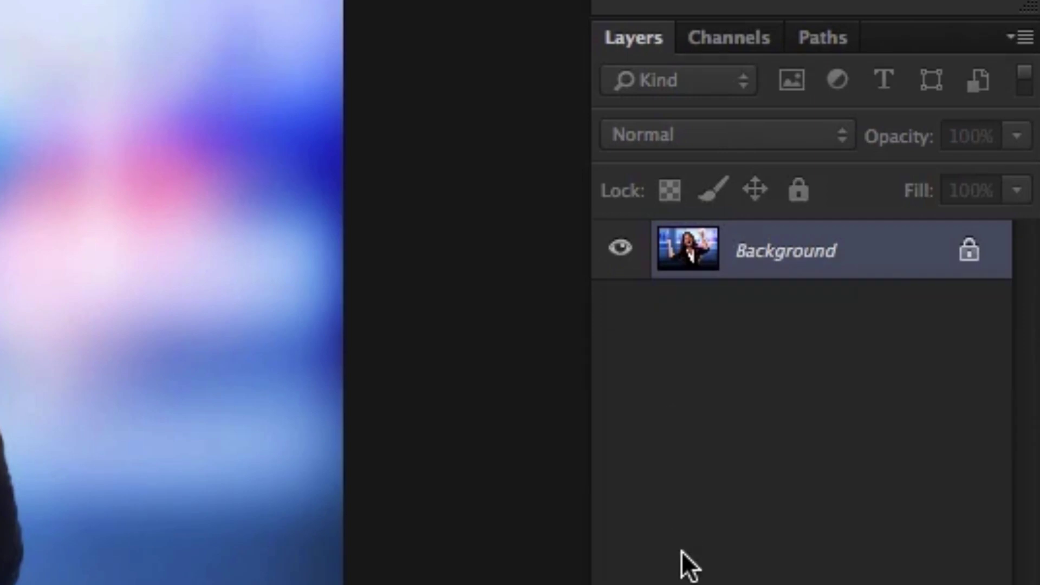
pyautogui.doubleClick(880, 252)
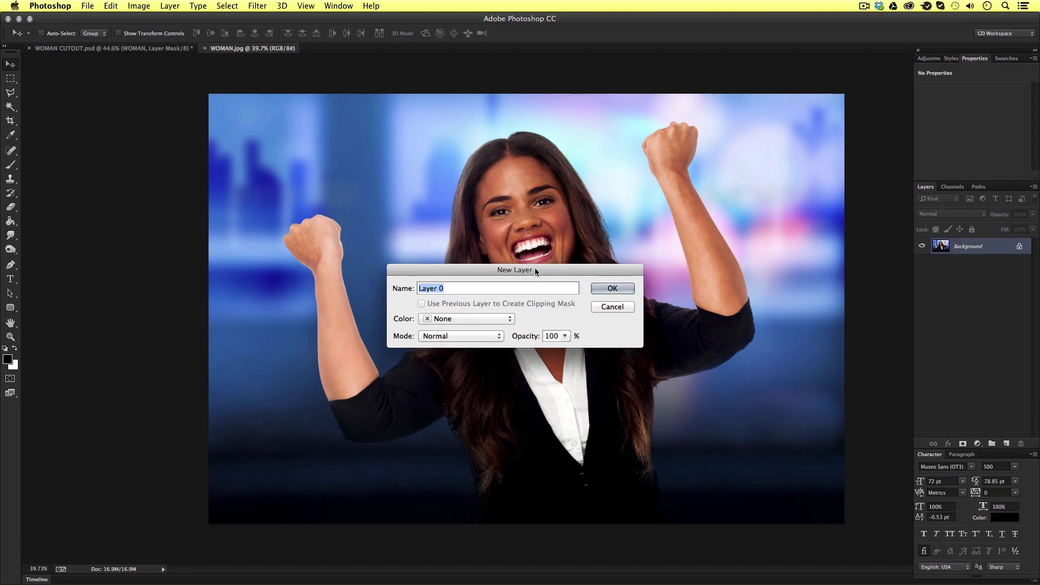
pyautogui.moveTo(534, 272); pyautogui.dragTo(536, 274)
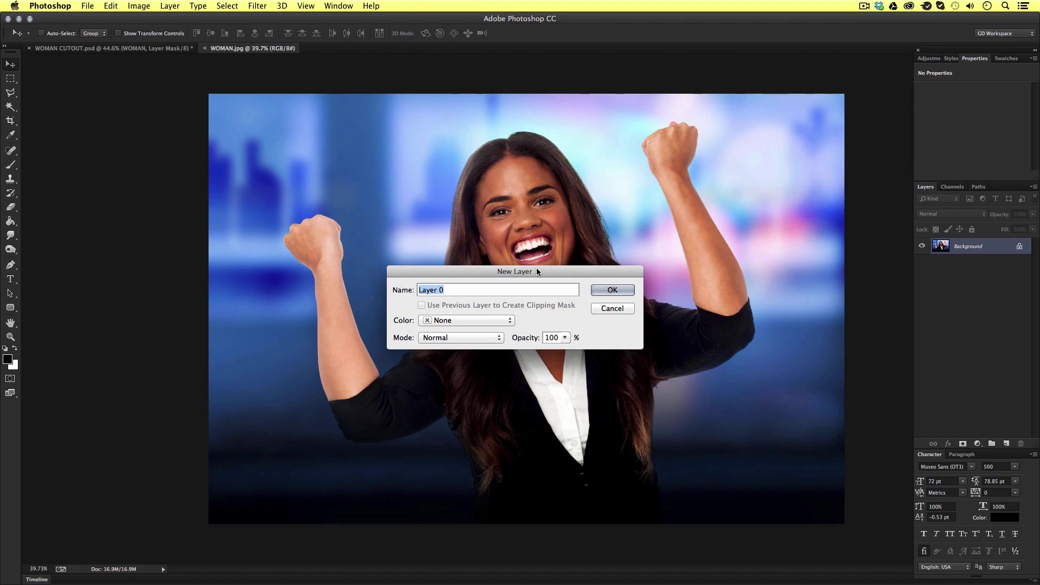
pyautogui.write('WOMAN')
pyautogui.click(614, 291)
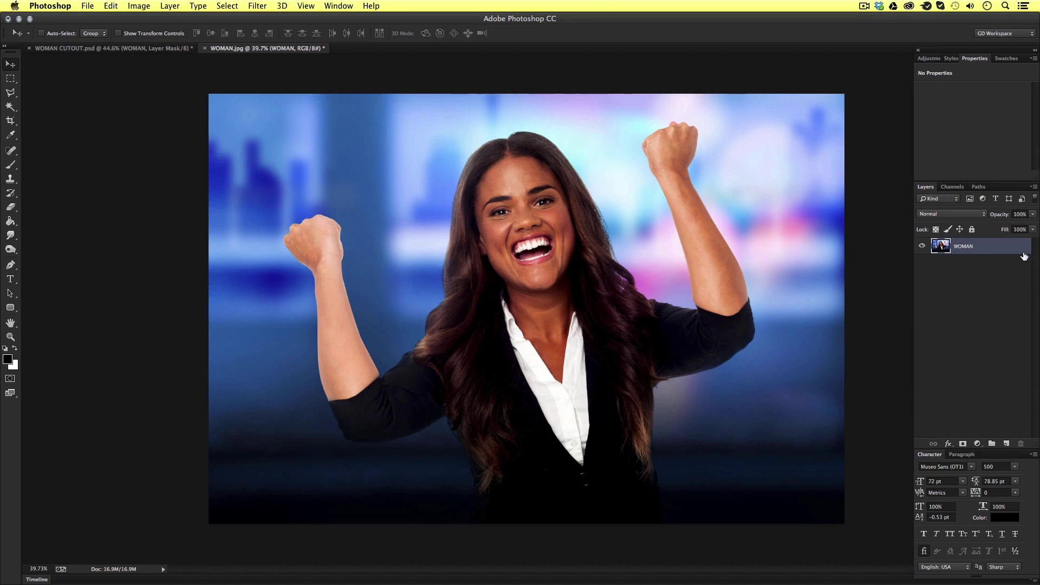
# Hide and show the WOMAN layer to check the transparency behind it
pyautogui.click(923, 246)
pyautogui.click(923, 246)
pyautogui.click(923, 247)
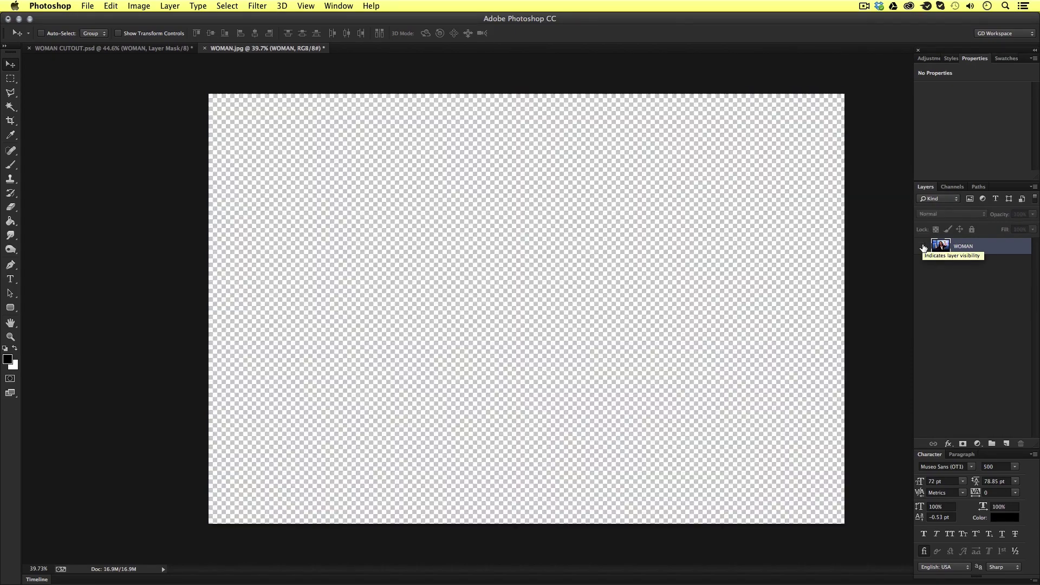
pyautogui.click(922, 247)
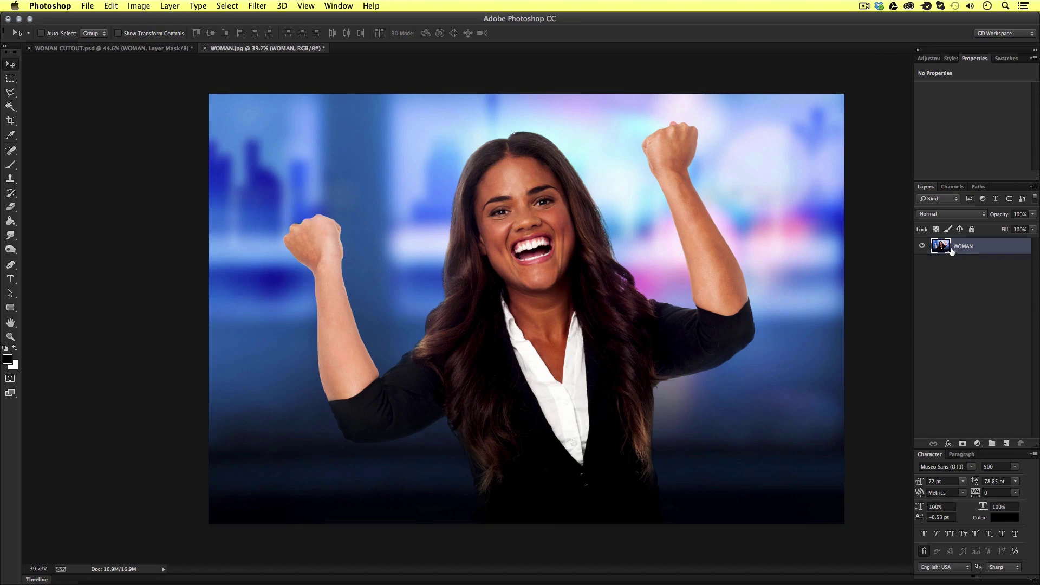
# Add a layer mask to the WOMAN layer, inverting it to black and back to white
pyautogui.click(964, 444)
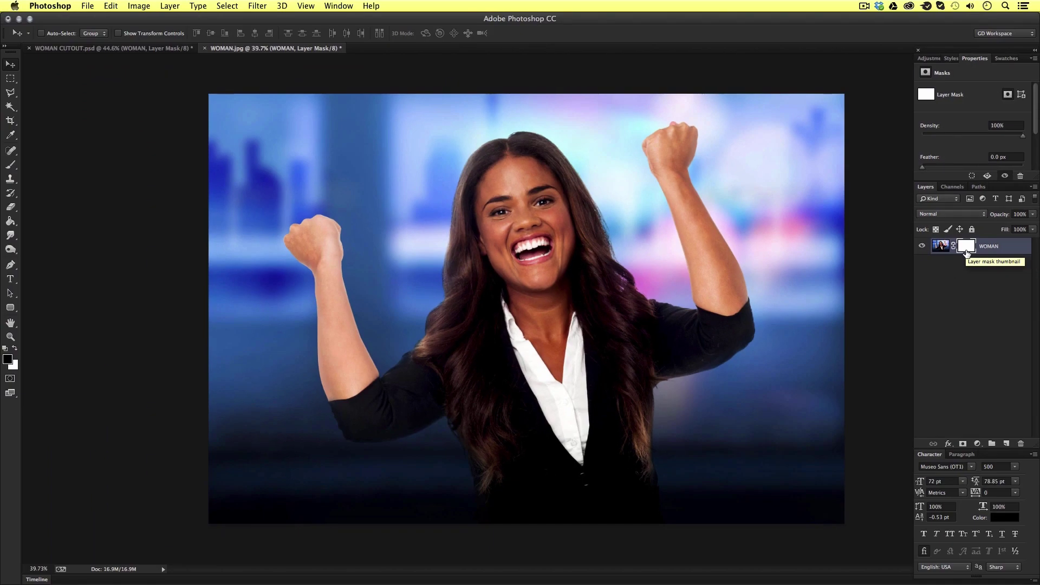
pyautogui.press('super+i')
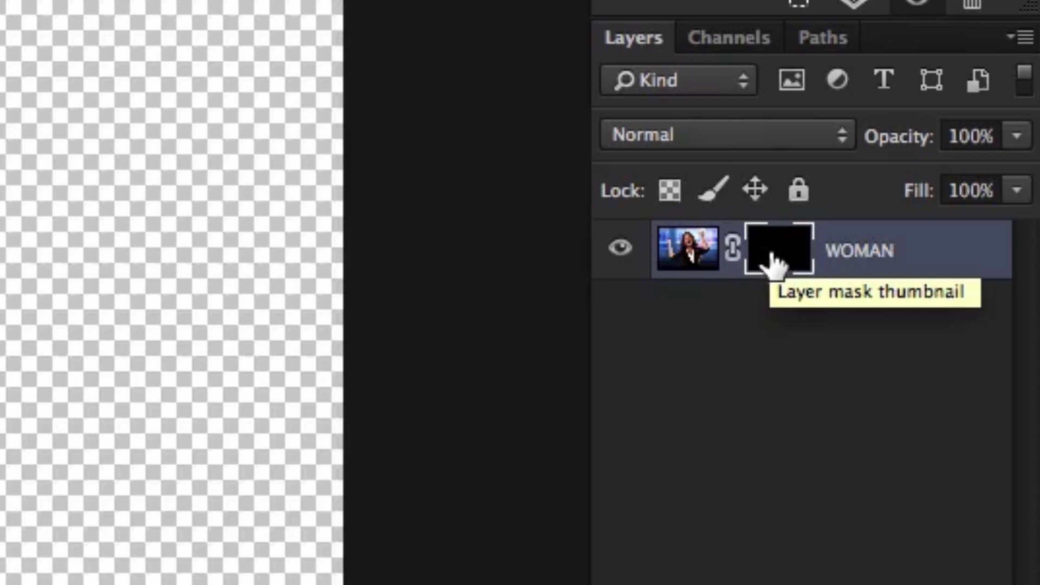
pyautogui.press('super+i')
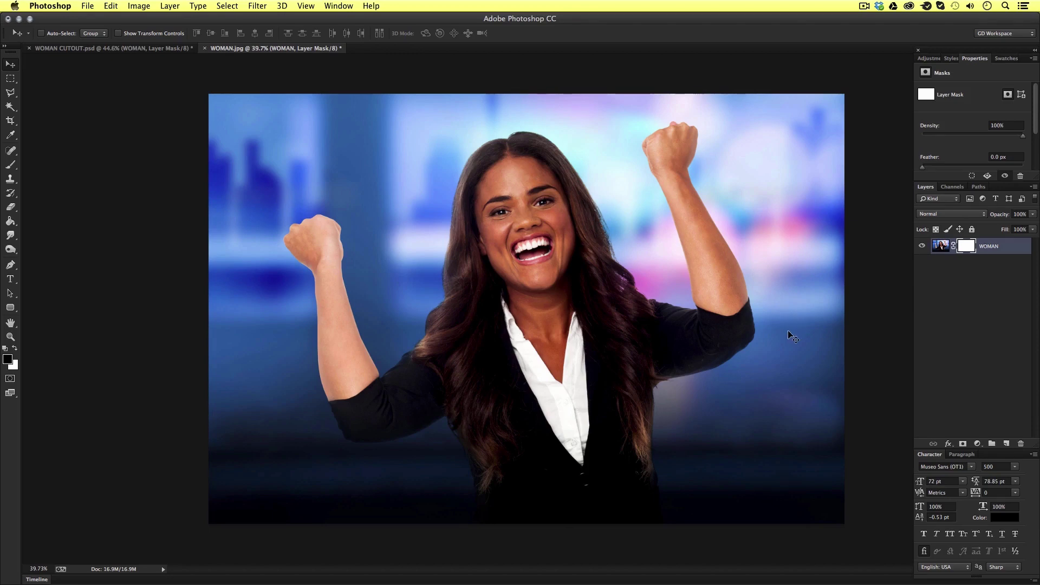
# Paint black on the WOMAN layer's mask with a large soft brush to hide the backdrop along the photo's right edge
pyautogui.press('b')
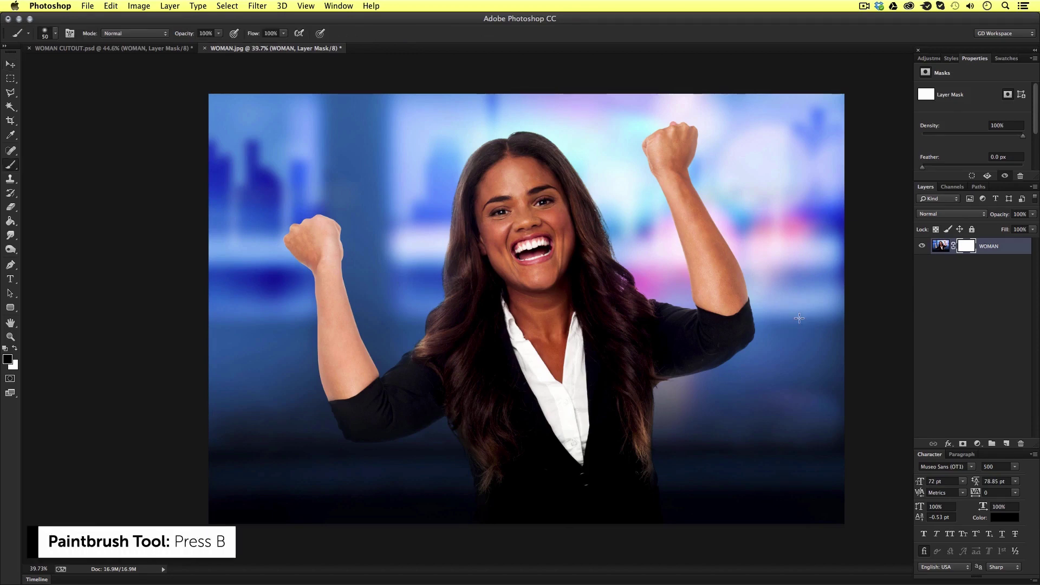
pyautogui.press(']')
pyautogui.press(']')
pyautogui.press(']')
pyautogui.press(']')
pyautogui.press(']')
pyautogui.press(']')
pyautogui.press(']')
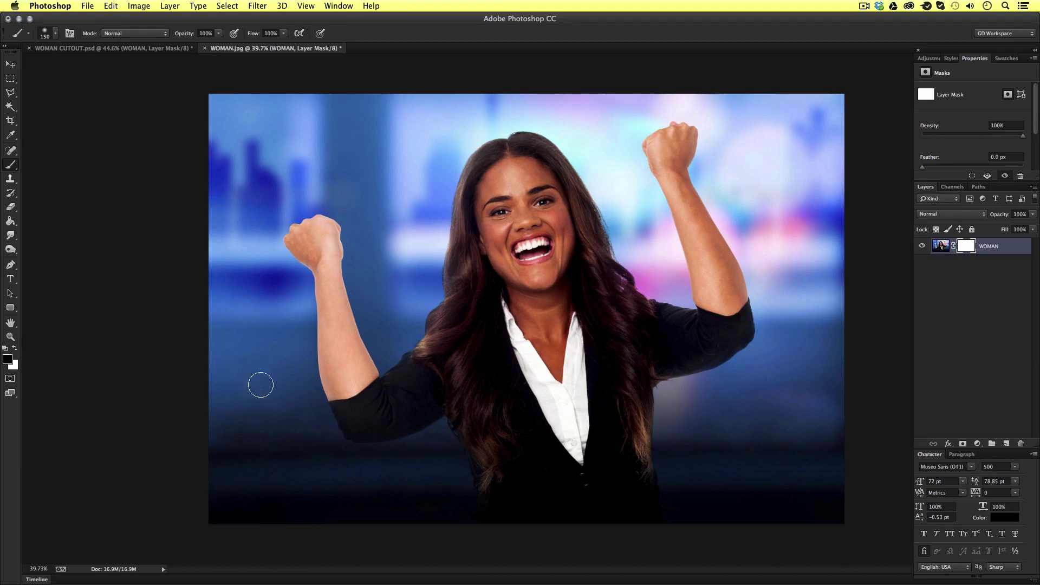
pyautogui.press(']')
pyautogui.press(']')
pyautogui.press(']')
pyautogui.press(']')
pyautogui.press(']')
pyautogui.moveTo(800, 411)
pyautogui.mouseDown()
pyautogui.moveTo(800, 452)
pyautogui.moveTo(842, 378)
pyautogui.moveTo(830, 154)
pyautogui.moveTo(814, 188)
pyautogui.moveTo(794, 165)
pyautogui.moveTo(791, 130)
pyautogui.moveTo(838, 114)
pyautogui.moveTo(809, 119)
pyautogui.moveTo(801, 176)
pyautogui.moveTo(823, 291)
pyautogui.moveTo(842, 313)
pyautogui.moveTo(793, 484)
pyautogui.moveTo(757, 516)
pyautogui.moveTo(753, 494)
pyautogui.moveTo(816, 524)
pyautogui.moveTo(826, 496)
pyautogui.moveTo(722, 448)
pyautogui.moveTo(828, 435)
pyautogui.mouseUp()
pyautogui.press('[')
pyautogui.press('[')
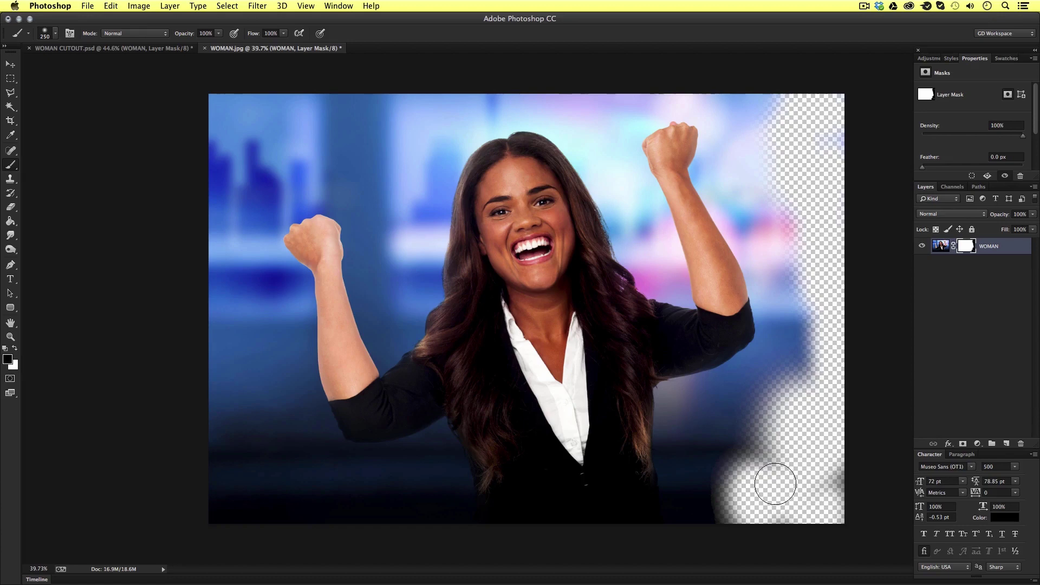
# Create a new layer named BACKGROUND above the WOMAN layer
pyautogui.press('v')
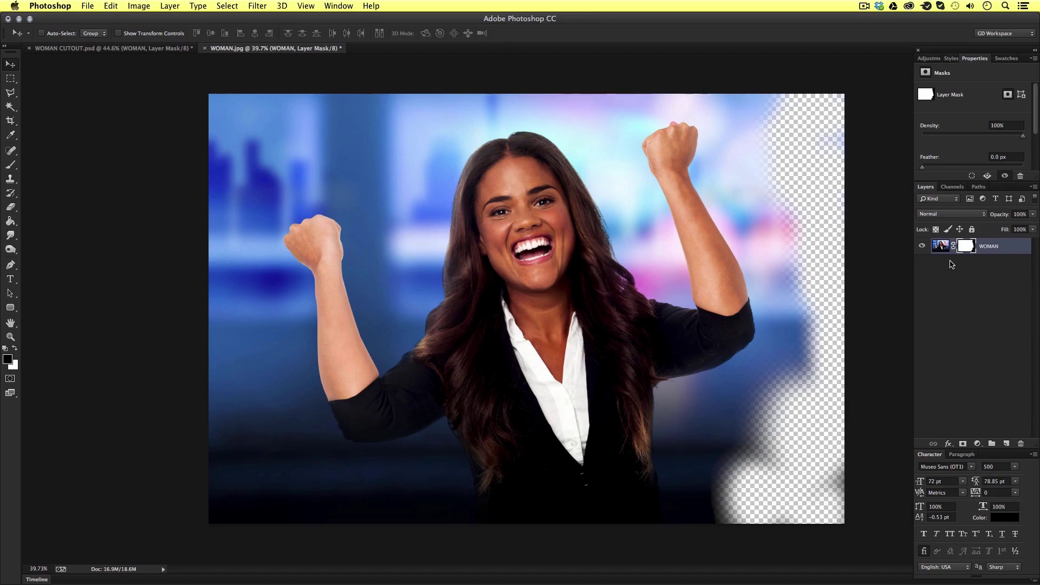
pyautogui.press('super+shift+n')
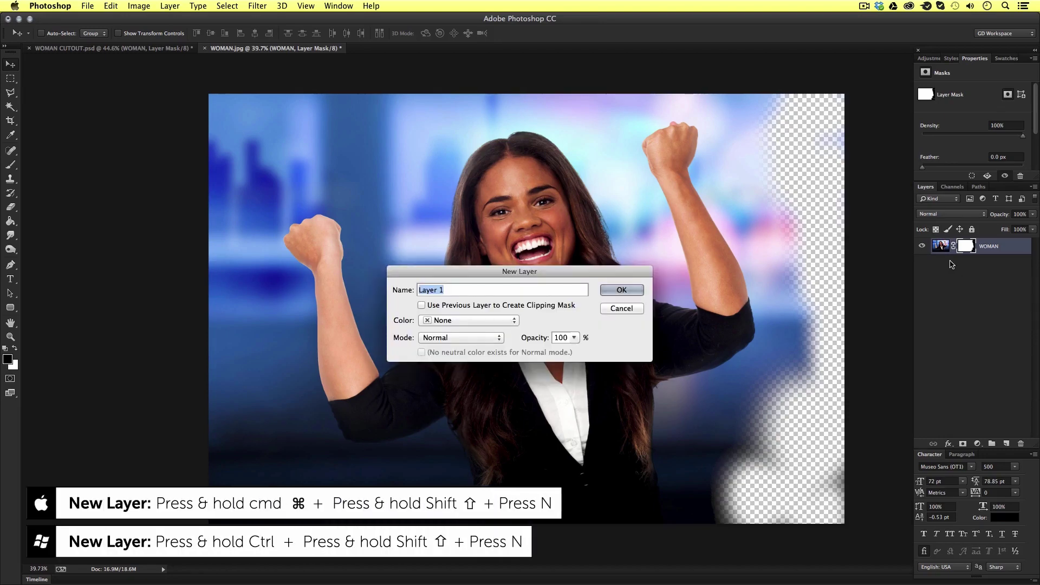
pyautogui.write('BACKGROUND')
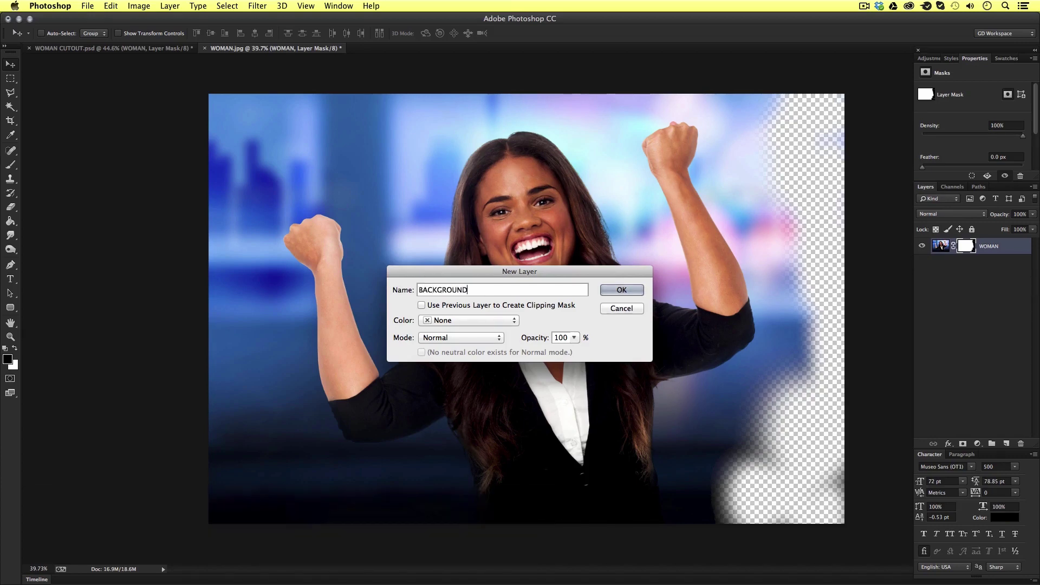
pyautogui.press('Return')
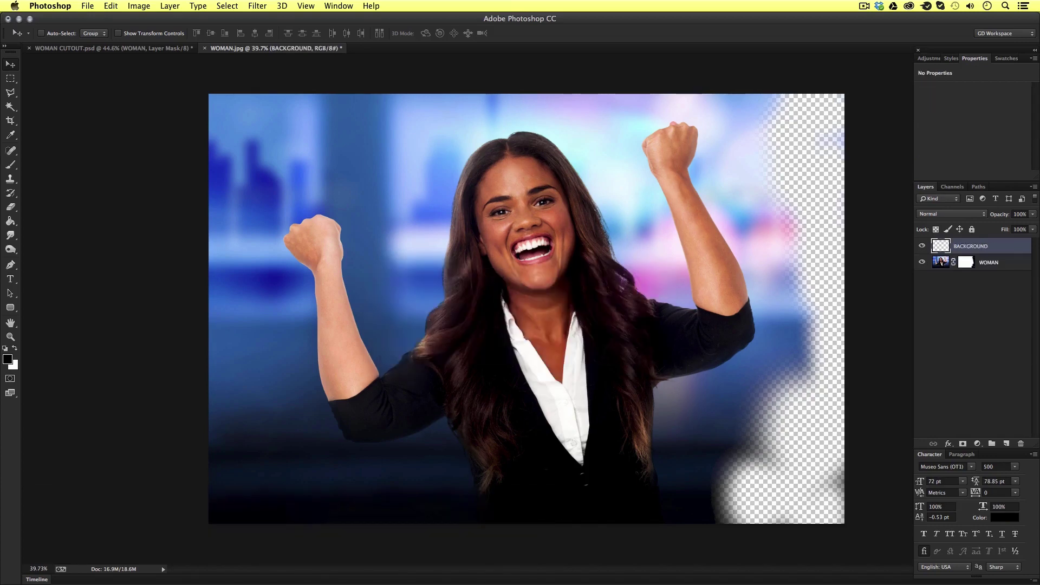
# Set the foreground color to a bright green
pyautogui.click(8, 360)
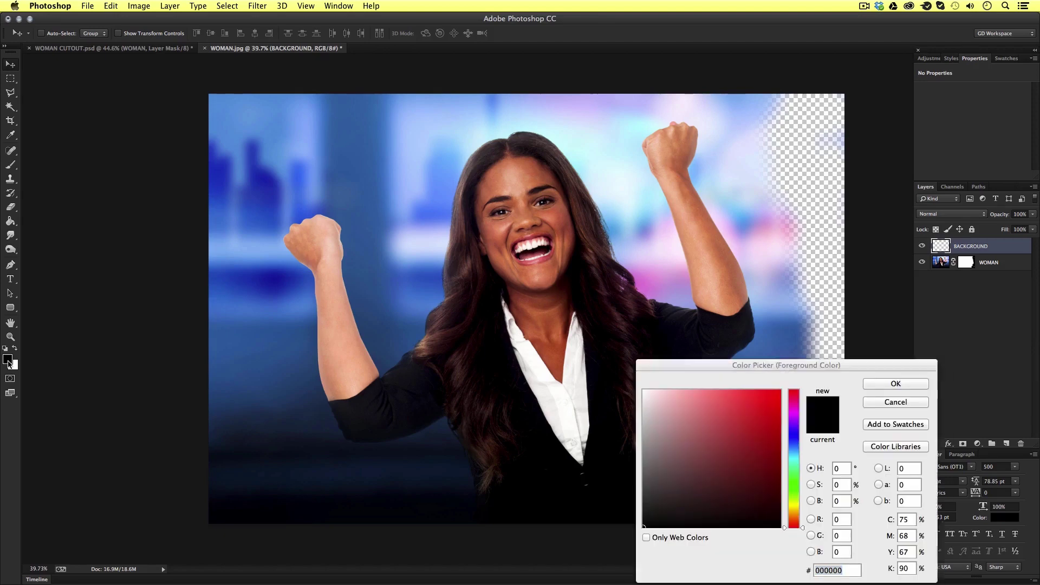
pyautogui.click(796, 470)
pyautogui.click(754, 414)
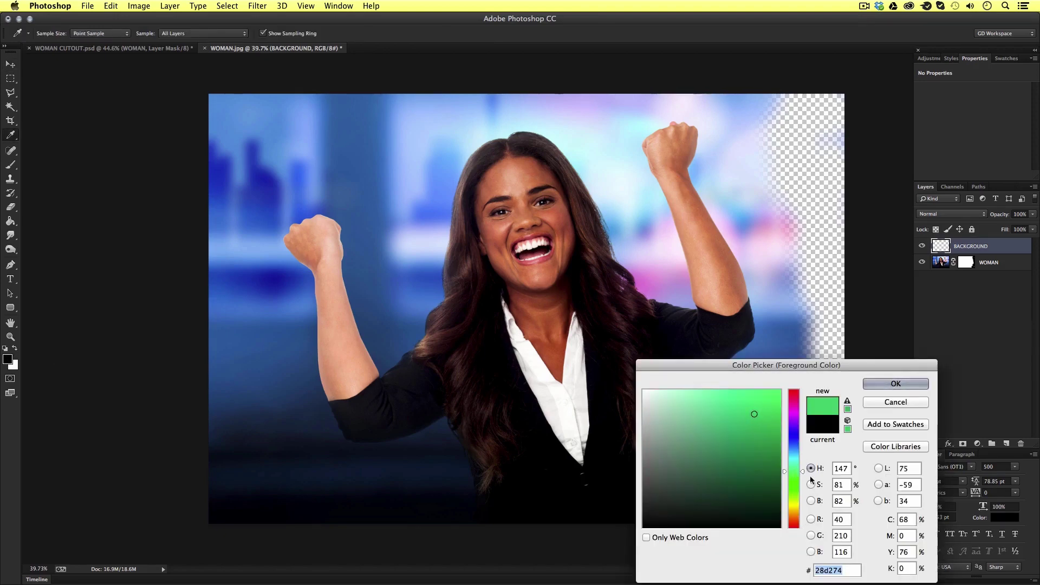
pyautogui.press('Return')
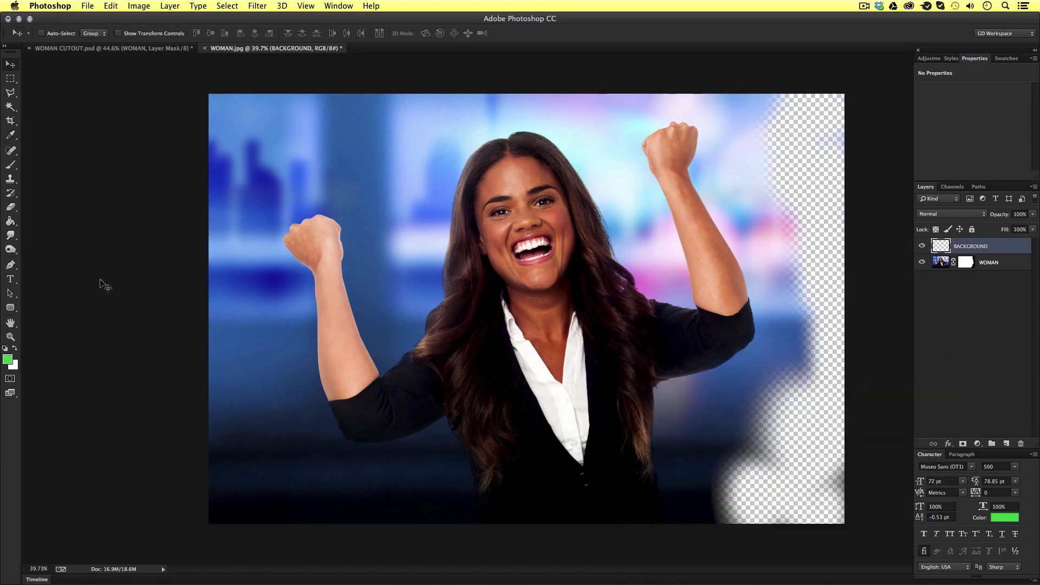
# Fill the BACKGROUND layer with the green foreground color using the Paint Bucket and move it below the WOMAN layer
pyautogui.click(11, 221)
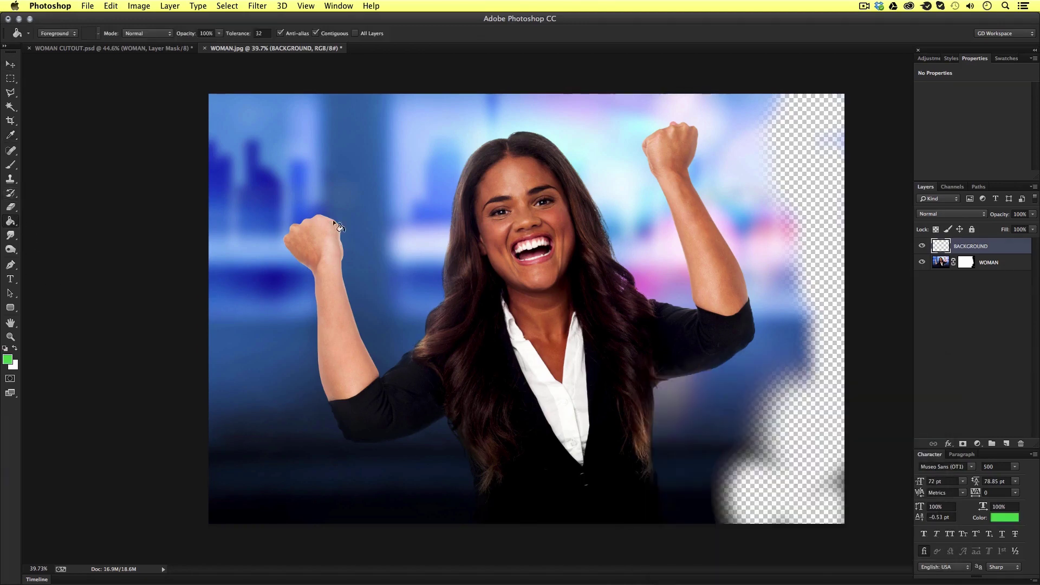
pyautogui.click(535, 228)
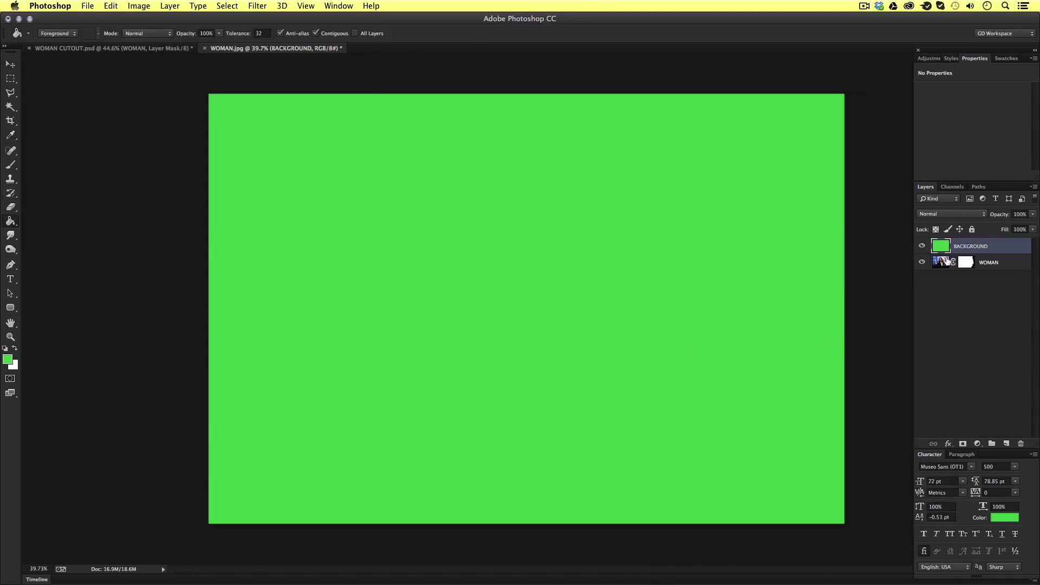
pyautogui.moveTo(940, 247); pyautogui.dragTo(940, 276)
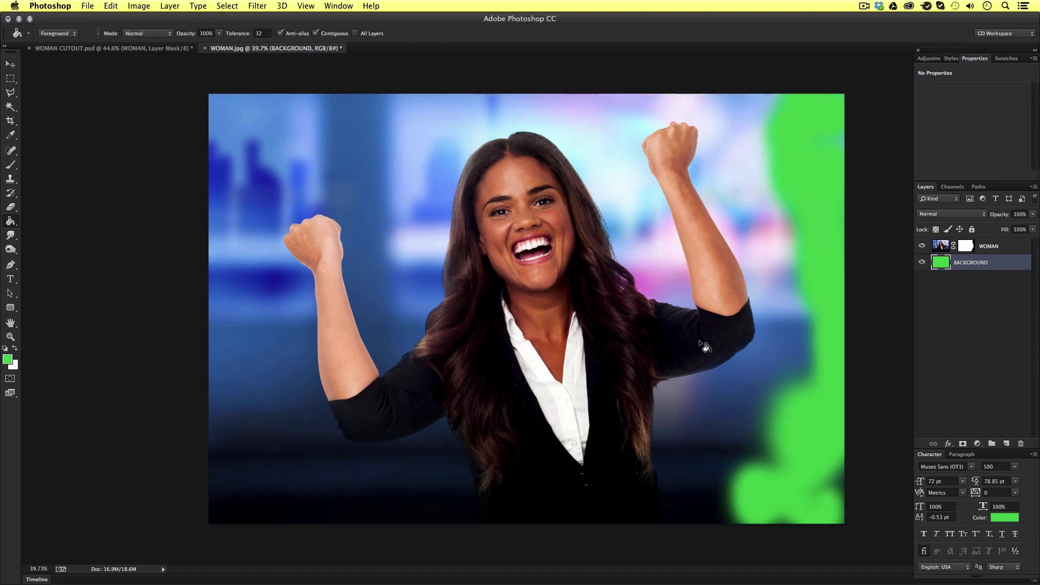
pyautogui.press('v')
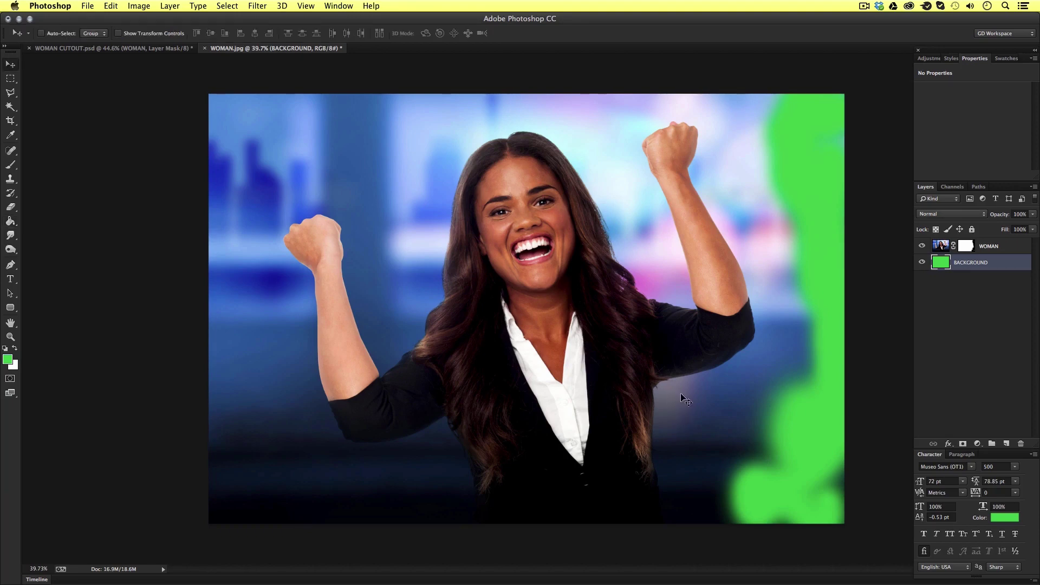
# Target the WOMAN layer's mask near the hair ends and choose a hard round brush with 150 px size and 100% hardness
pyautogui.click(966, 248)
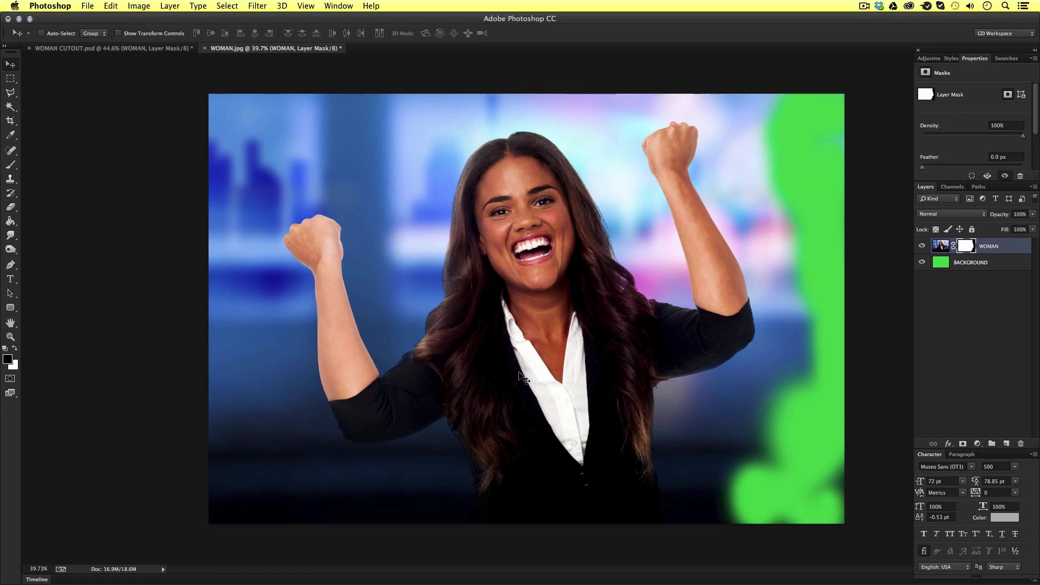
pyautogui.press('z')
pyautogui.moveTo(500, 469); pyautogui.dragTo(490, 437)
pyautogui.press('b')
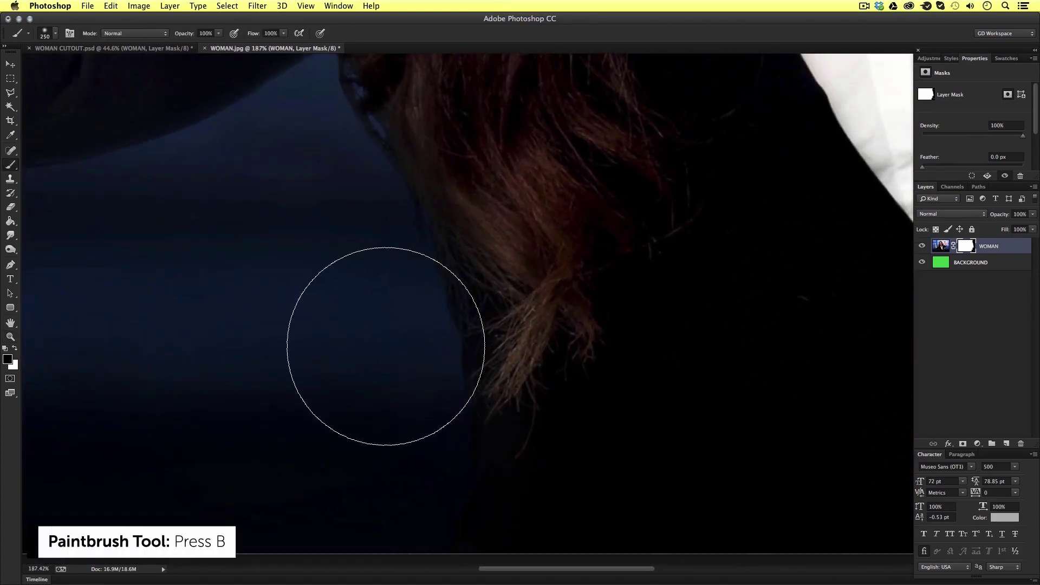
pyautogui.press('[')
pyautogui.press('[')
pyautogui.press('[')
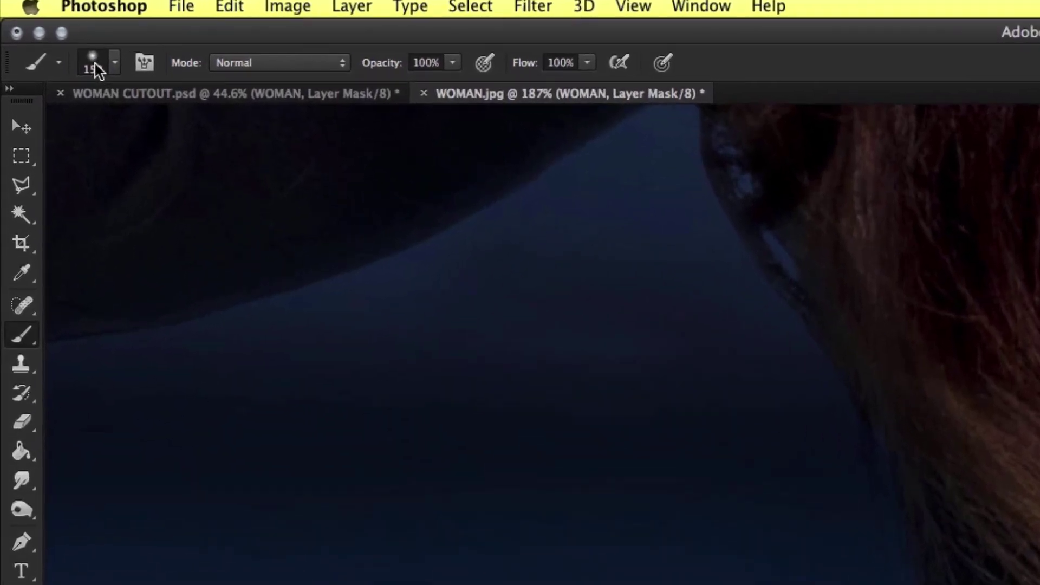
pyautogui.click(66, 45)
pyautogui.click(88, 241)
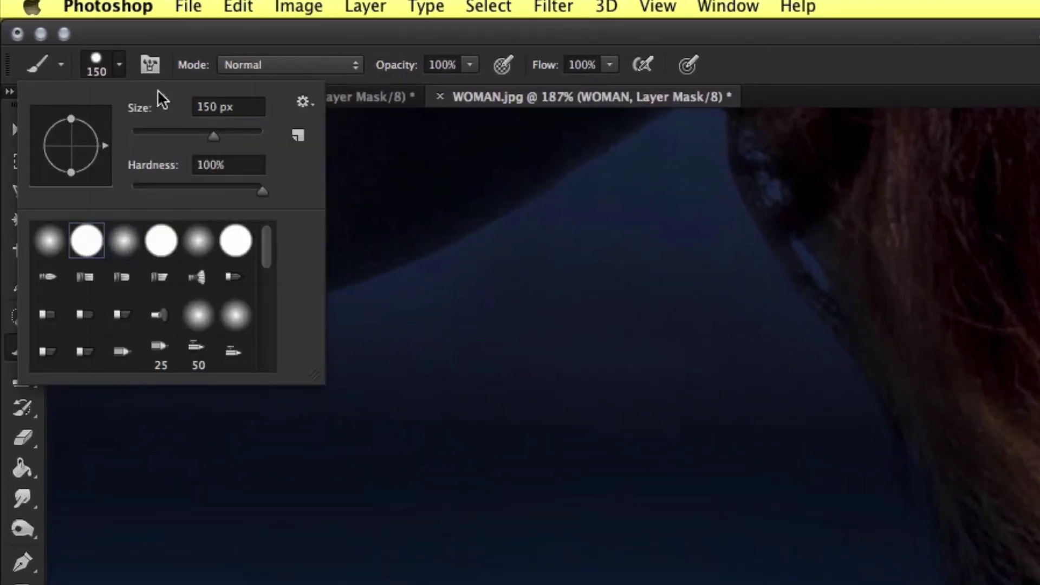
# Set the brush tip's spacing to 1% for smooth strokes
pyautogui.click(147, 61)
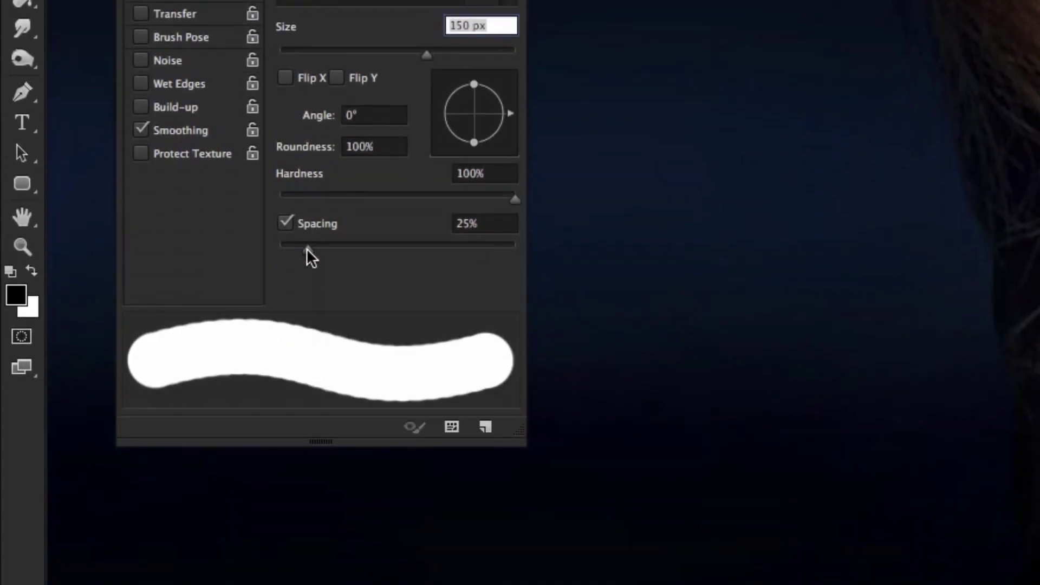
pyautogui.moveTo(306, 248); pyautogui.dragTo(263, 248)
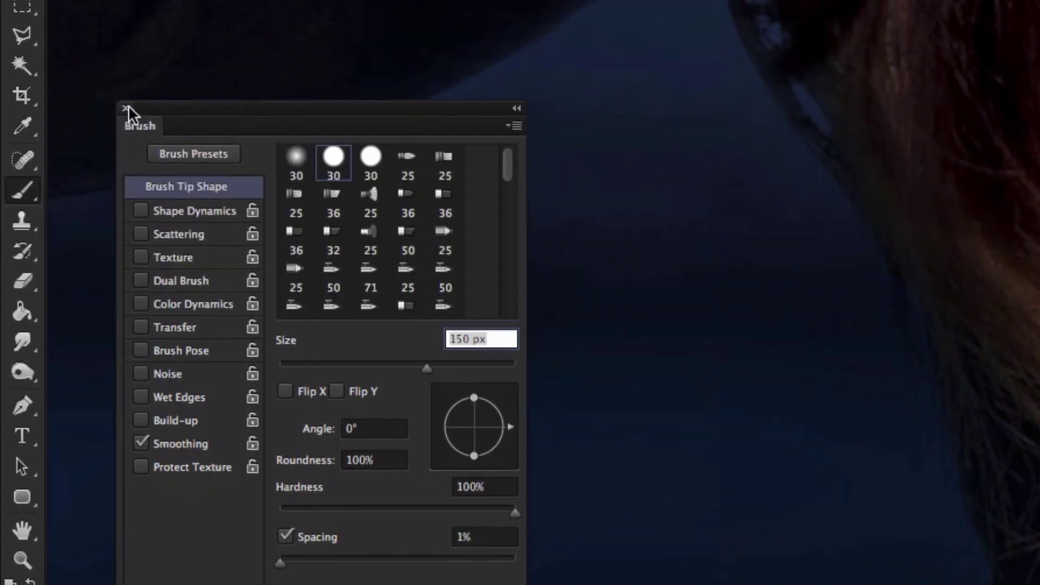
pyautogui.click(128, 0)
# Reduce the hard round brush to 35 px, small enough for masking closely along the woman's outline
pyautogui.press('[')
pyautogui.press('[')
pyautogui.press('[')
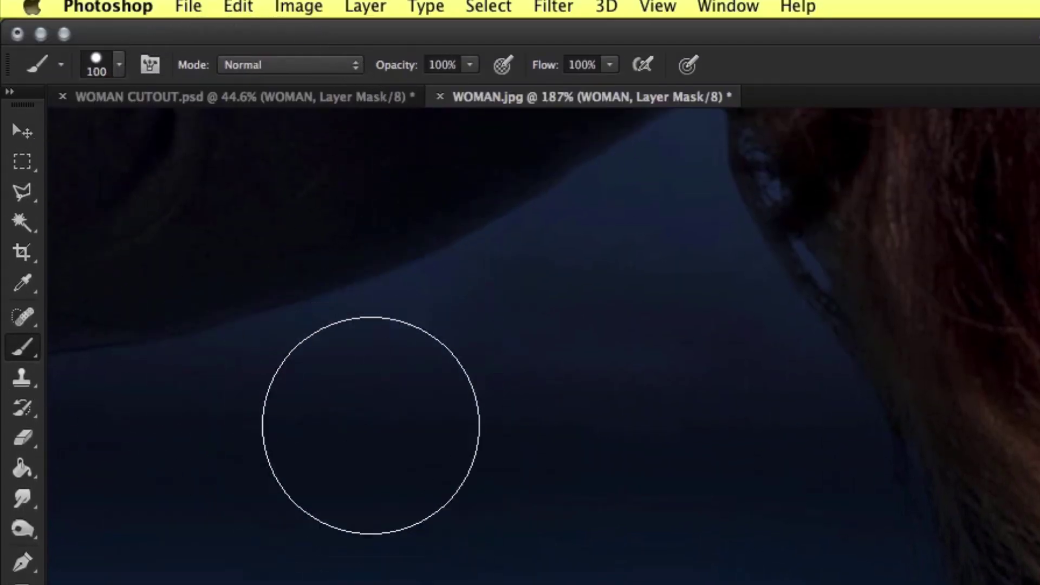
pyautogui.click(471, 65)
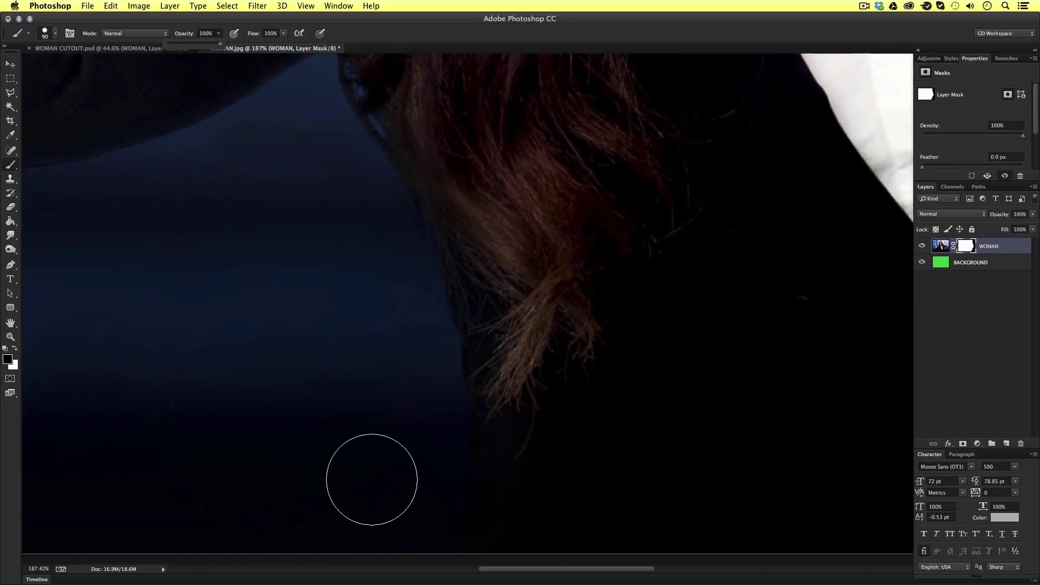
pyautogui.press('[')
pyautogui.press('[')
pyautogui.press('[')
pyautogui.press('[')
pyautogui.press('[')
pyautogui.press('[')
pyautogui.press('[')
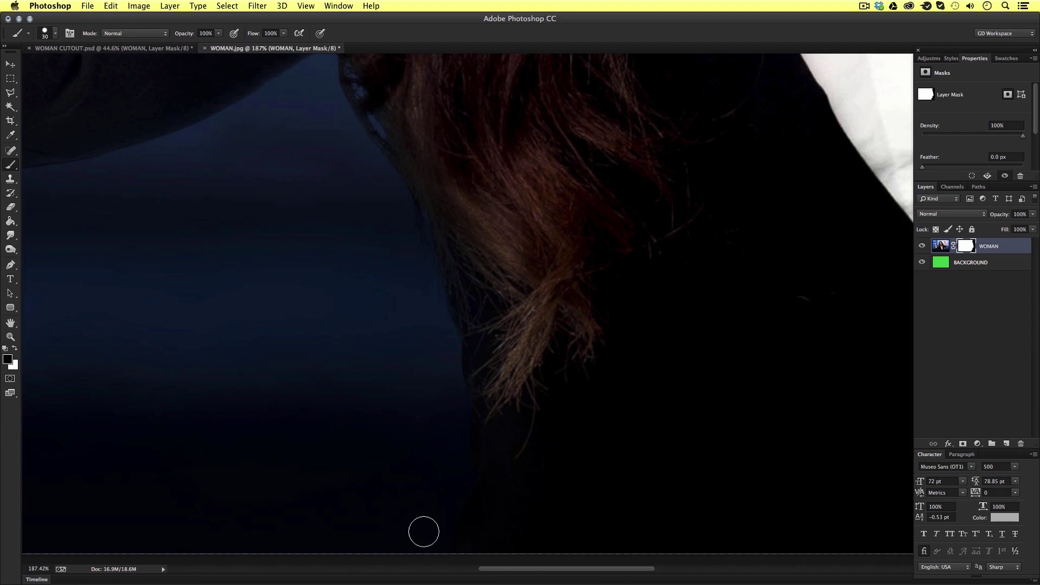
pyautogui.press(']')
# Paint black on the mask from the image's bottom edge upward along the jacket and outside the hair ends
pyautogui.click(433, 550)
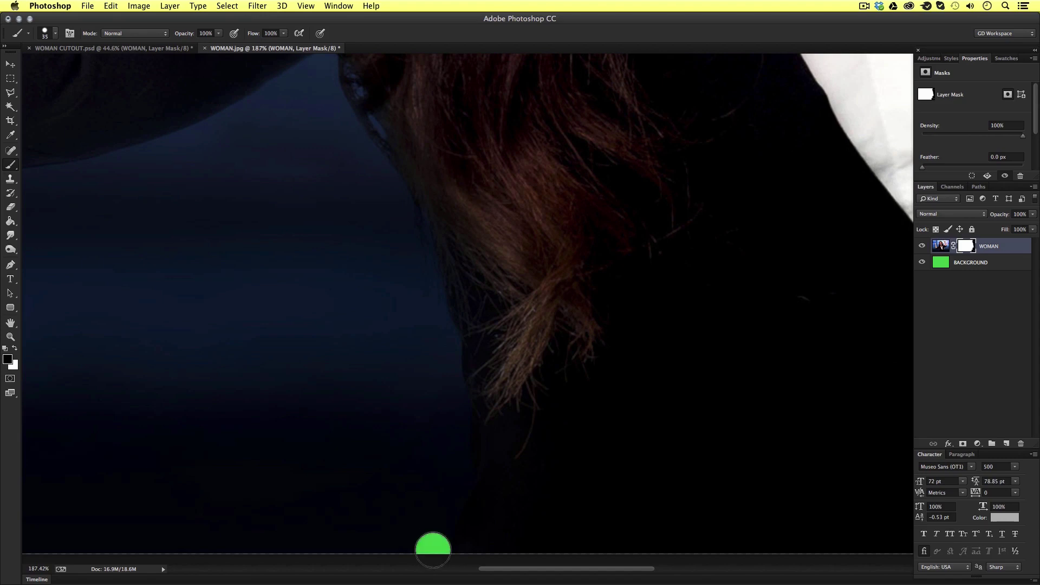
pyautogui.keyDown('shift'); pyautogui.click(440, 514); pyautogui.keyUp('shift')
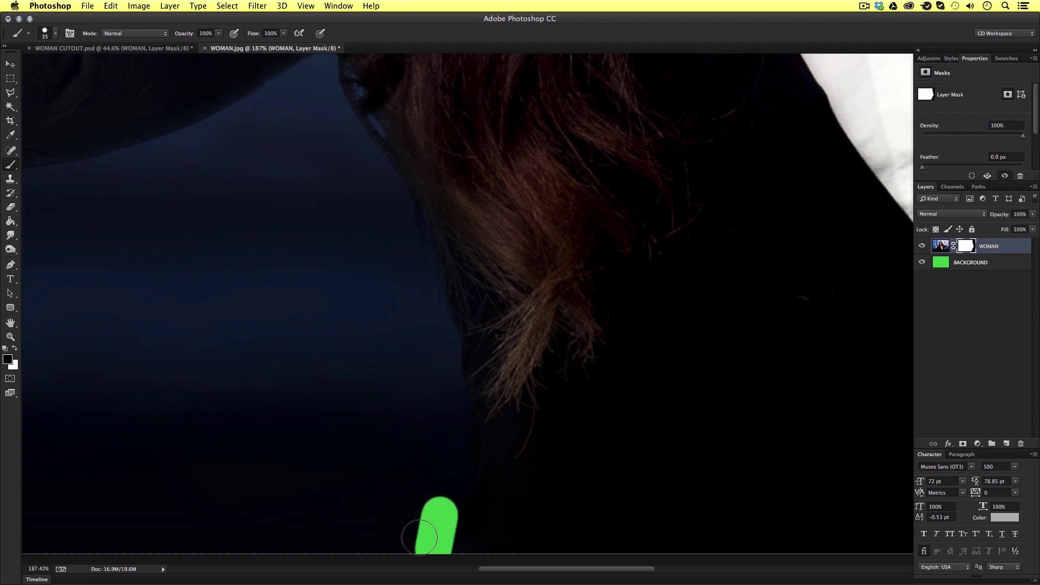
pyautogui.click(446, 495)
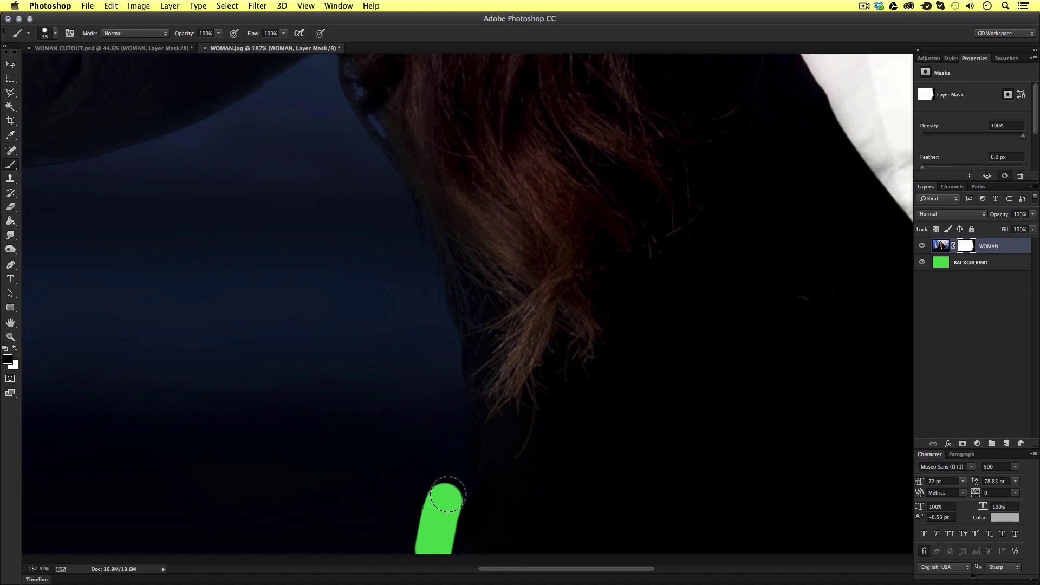
pyautogui.moveTo(443, 490)
pyautogui.mouseDown()
pyautogui.moveTo(455, 410)
pyautogui.moveTo(417, 237)
pyautogui.moveTo(402, 212)
pyautogui.mouseUp()
pyautogui.click(450, 451)
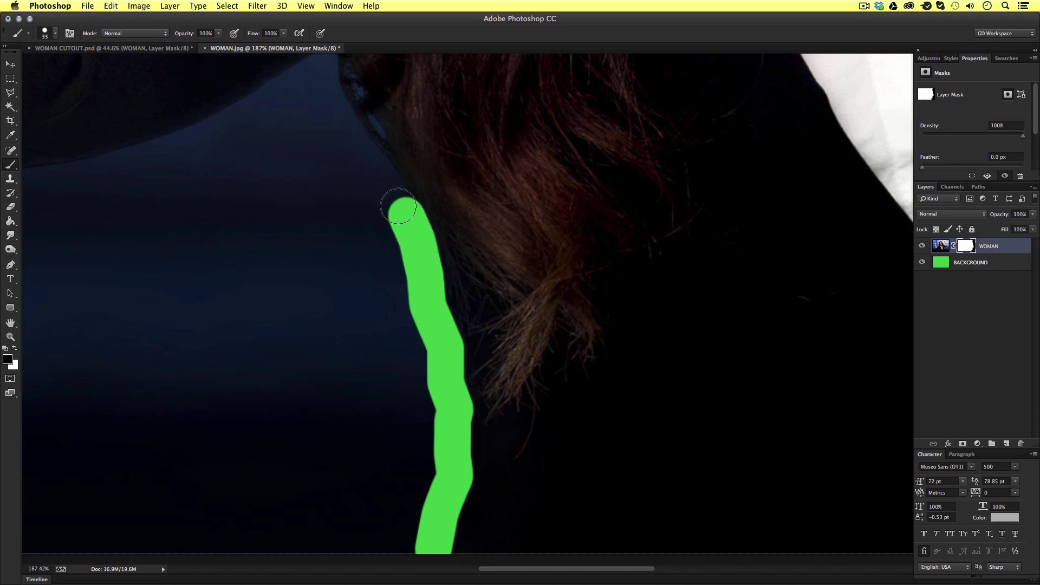
# Continue the masked strip up the hair to the armpit and out along the underside of the sleeve
pyautogui.scroll(6, 423, 255)
pyautogui.hscroll(-3, 422, 255)
pyautogui.moveTo(469, 376); pyautogui.dragTo(410, 288)
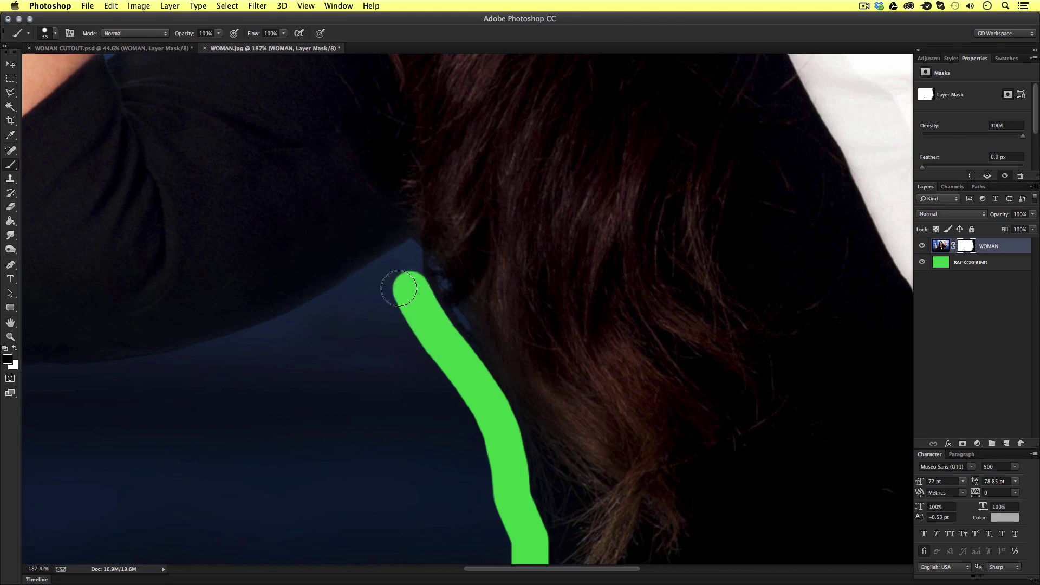
pyautogui.moveTo(406, 285)
pyautogui.mouseDown()
pyautogui.moveTo(385, 274)
pyautogui.moveTo(228, 360)
pyautogui.moveTo(115, 378)
pyautogui.moveTo(202, 379)
pyautogui.mouseUp()
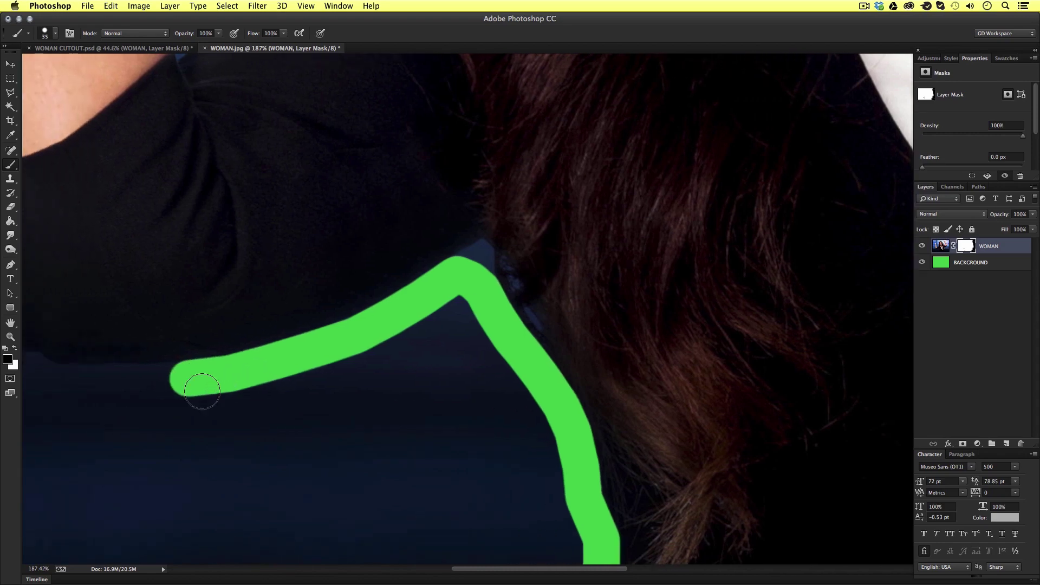
pyautogui.click(157, 381)
pyautogui.moveTo(126, 379)
pyautogui.mouseDown()
pyautogui.moveTo(49, 384)
pyautogui.moveTo(189, 385)
pyautogui.moveTo(87, 370)
pyautogui.mouseUp()
# Paint black with a smaller brush over the blue corner under the armpit and into the adjacent hair
pyautogui.hscroll(5, 420, 327)
pyautogui.scroll(2, 420, 327)
pyautogui.press('z')
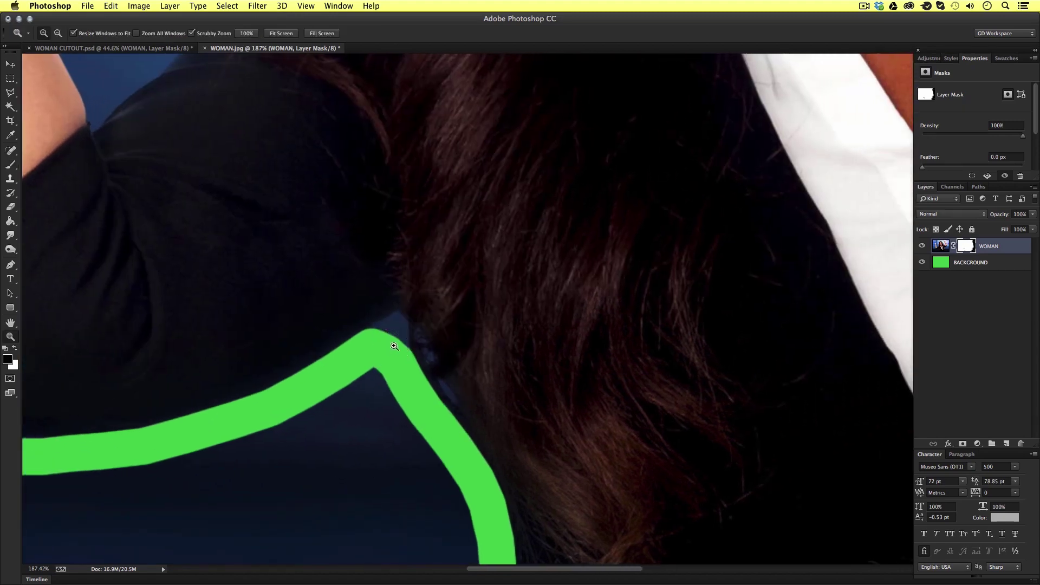
pyautogui.moveTo(392, 346); pyautogui.dragTo(410, 325)
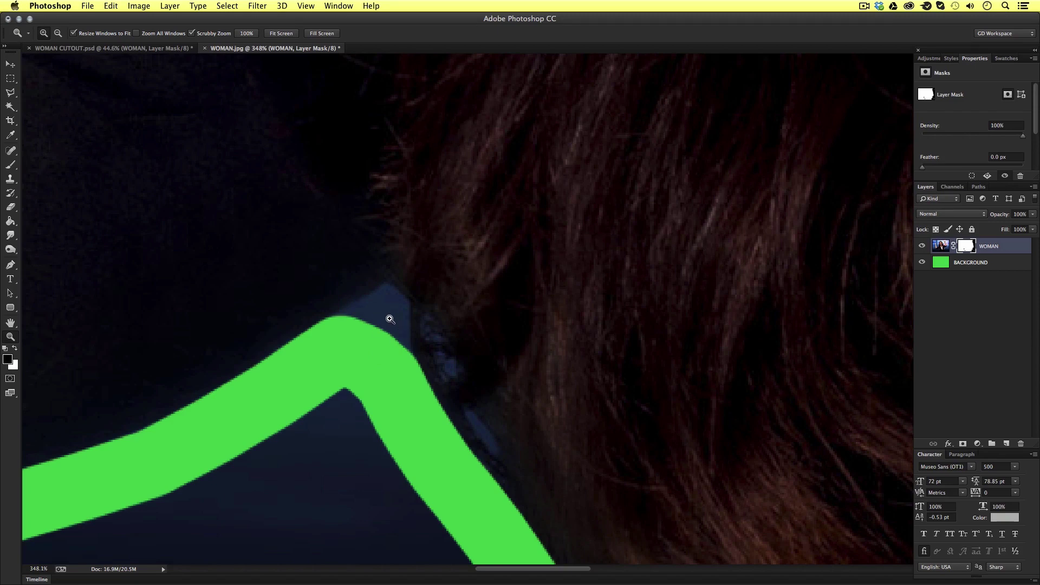
pyautogui.press('b')
pyautogui.press('[')
pyautogui.press('[')
pyautogui.press('[')
pyautogui.moveTo(369, 309)
pyautogui.mouseDown()
pyautogui.moveTo(349, 327)
pyautogui.moveTo(385, 293)
pyautogui.moveTo(339, 320)
pyautogui.moveTo(392, 306)
pyautogui.moveTo(382, 298)
pyautogui.moveTo(395, 308)
pyautogui.moveTo(397, 367)
pyautogui.moveTo(409, 319)
pyautogui.moveTo(463, 345)
pyautogui.moveTo(457, 366)
pyautogui.moveTo(480, 311)
pyautogui.mouseUp()
pyautogui.press(']')
pyautogui.click(383, 297)
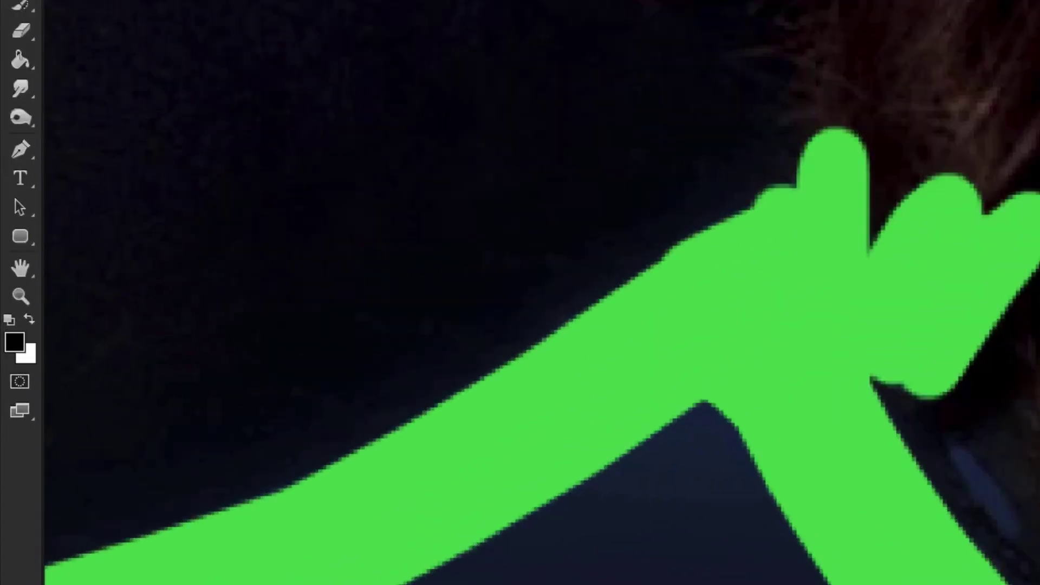
# Restore the over-masked hair beside the armpit by painting white on the mask, and switch back to black
pyautogui.press('x')
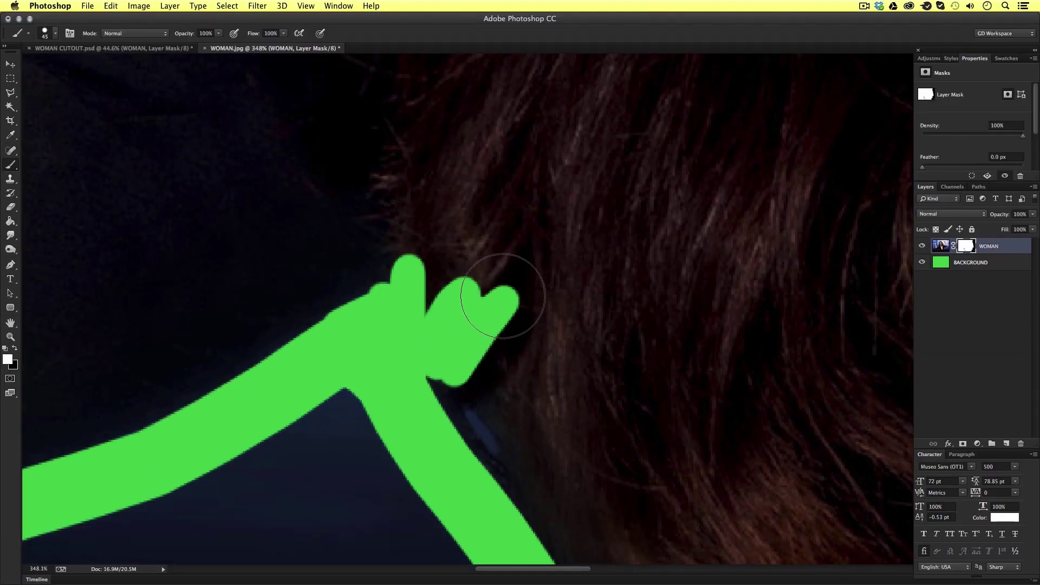
pyautogui.moveTo(488, 295)
pyautogui.mouseDown()
pyautogui.moveTo(516, 318)
pyautogui.moveTo(482, 274)
pyautogui.moveTo(501, 315)
pyautogui.moveTo(444, 241)
pyautogui.moveTo(424, 239)
pyautogui.moveTo(447, 283)
pyautogui.moveTo(444, 330)
pyautogui.moveTo(482, 374)
pyautogui.mouseUp()
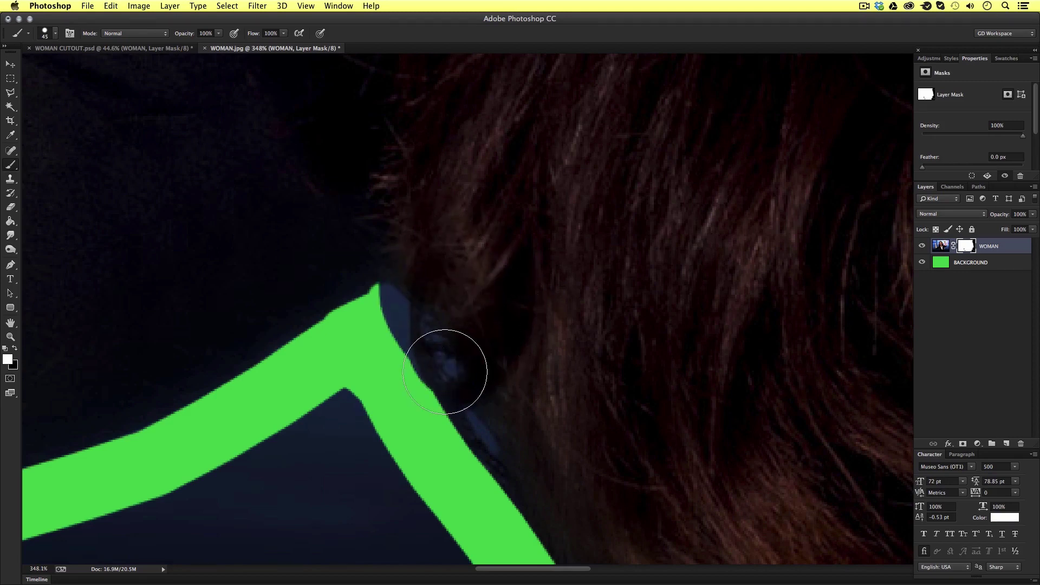
pyautogui.press('x')
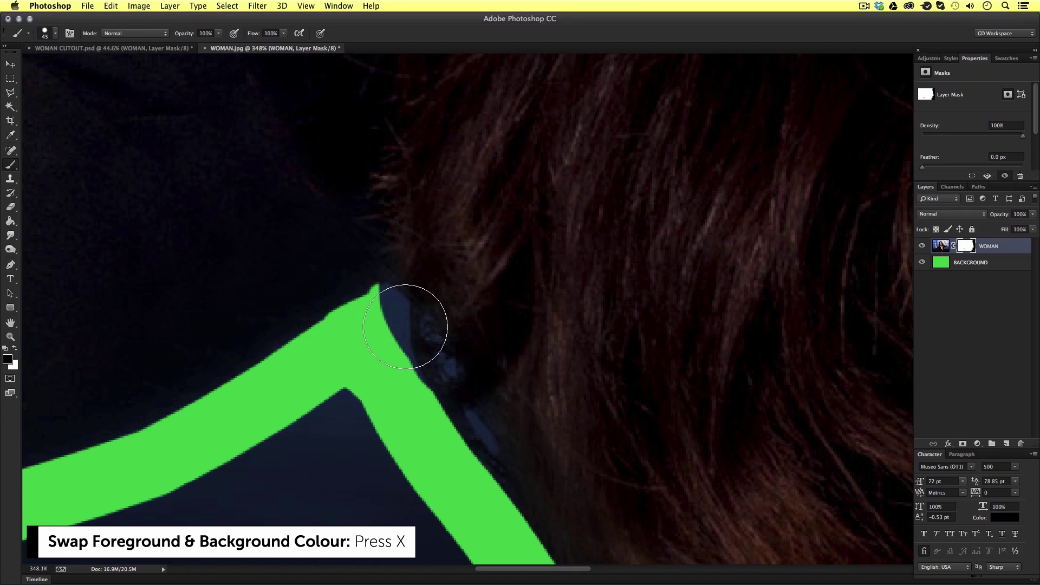
# Mask out the leftover blue gap between the sleeve and the hair with a 35 px brush
pyautogui.press('[')
pyautogui.press('[')
pyautogui.press('[')
pyautogui.moveTo(395, 309)
pyautogui.mouseDown()
pyautogui.moveTo(392, 327)
pyautogui.moveTo(382, 299)
pyautogui.moveTo(415, 392)
pyautogui.mouseUp()
# Mask the background around the sleeve's elbow and up the outer edge of the left raised forearm
pyautogui.press('z')
pyautogui.moveTo(382, 362); pyautogui.dragTo(277, 397)
pyautogui.press('b')
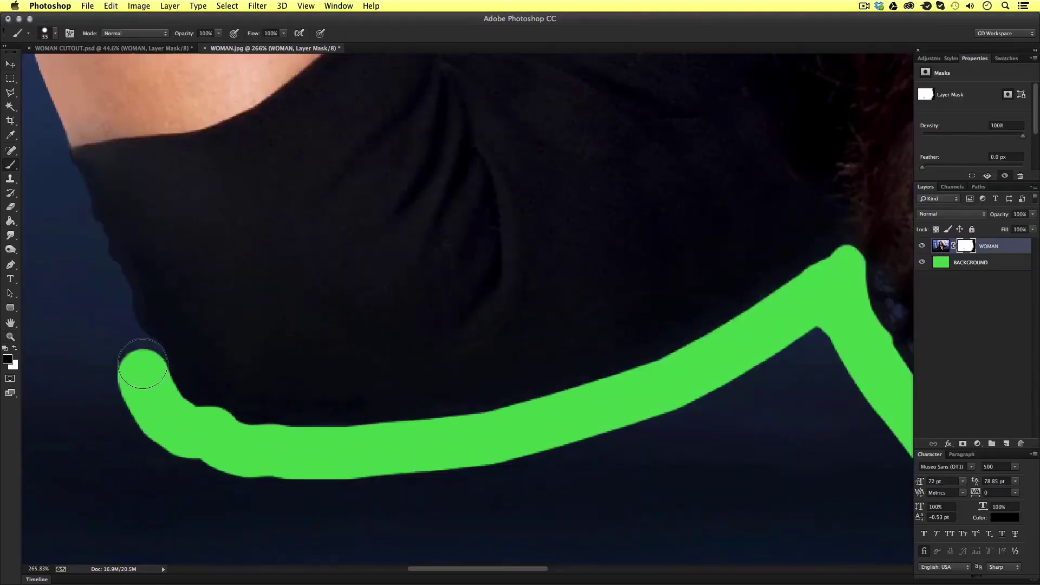
pyautogui.scroll(10, 219, 378)
pyautogui.hscroll(-3, 218, 378)
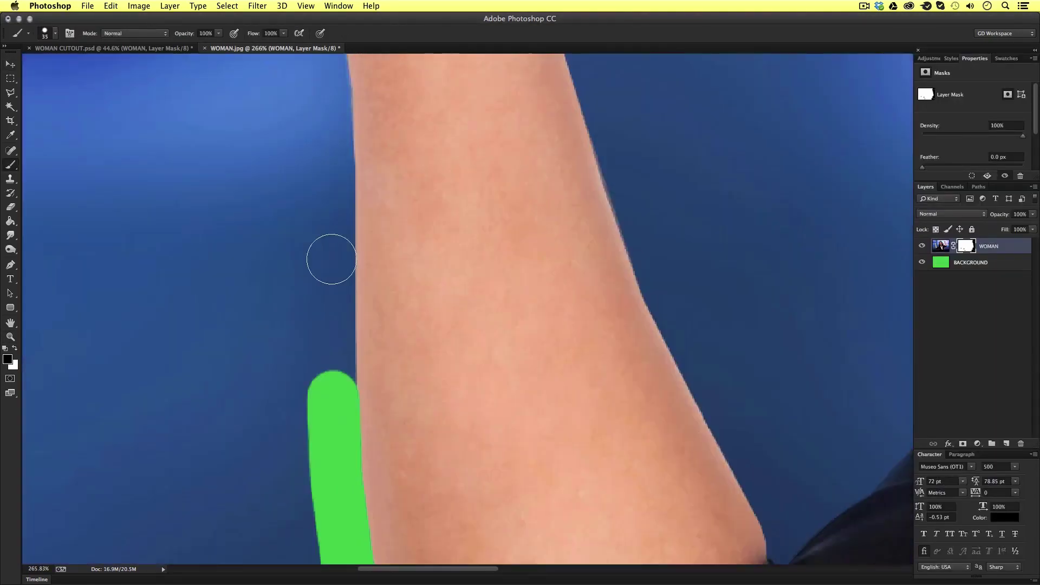
pyautogui.scroll(15, 332, 259)
pyautogui.moveTo(482, 560)
pyautogui.mouseDown()
pyautogui.moveTo(428, 444)
pyautogui.moveTo(271, 263)
pyautogui.moveTo(317, 200)
pyautogui.moveTo(439, 146)
pyautogui.mouseUp()
# Mask closely around the left raised fist with a smaller brush
pyautogui.press('[')
pyautogui.press('[')
pyautogui.scroll(5, 260, 296)
pyautogui.hscroll(6, 260, 295)
pyautogui.moveTo(244, 295)
pyautogui.mouseDown()
pyautogui.moveTo(313, 262)
pyautogui.moveTo(391, 260)
pyautogui.moveTo(515, 349)
pyautogui.moveTo(501, 428)
pyautogui.mouseUp()
# Mask down the inner edge of the left forearm and along the top of the sleeve toward the hair
pyautogui.scroll(-5, 501, 428)
pyautogui.hscroll(4, 501, 428)
pyautogui.moveTo(354, 268); pyautogui.dragTo(360, 418)
pyautogui.scroll(-4, 399, 469)
pyautogui.moveTo(324, 373)
pyautogui.mouseDown()
pyautogui.moveTo(398, 347)
pyautogui.moveTo(335, 387)
pyautogui.moveTo(324, 417)
pyautogui.moveTo(337, 405)
pyautogui.moveTo(333, 383)
pyautogui.moveTo(414, 301)
pyautogui.mouseUp()
# Mask upward along the left outer edge of the hair with a 30 px brush
pyautogui.scroll(5, 336, 407)
pyautogui.hscroll(5, 336, 406)
pyautogui.press(']')
pyautogui.scroll(7, 413, 302)
pyautogui.moveTo(396, 433); pyautogui.dragTo(508, 240)
pyautogui.hscroll(4, 507, 240)
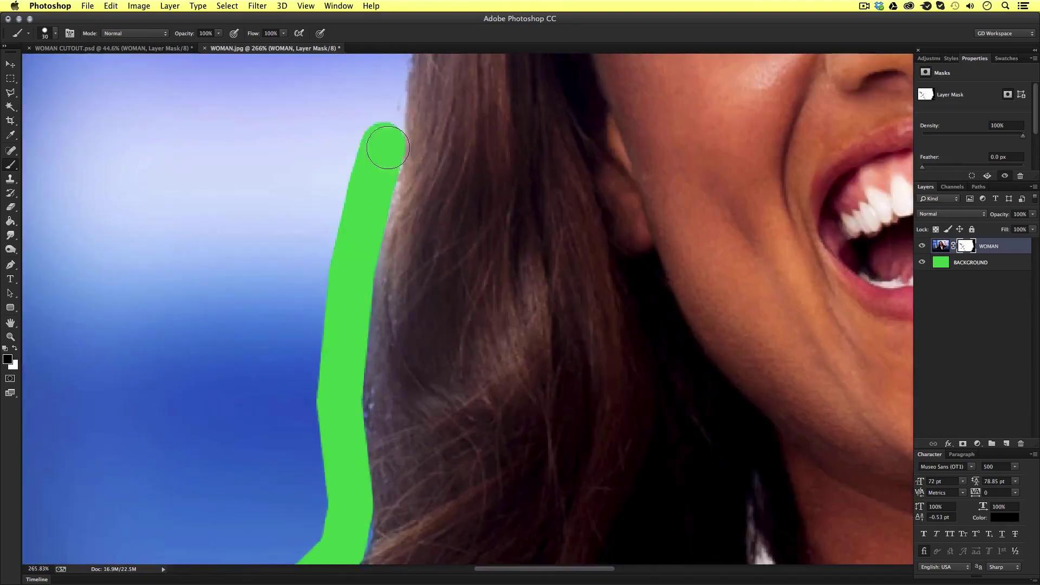
# Mask the background around the upper hair and over the top of the head with a larger brush
pyautogui.scroll(8, 383, 144)
pyautogui.press(']')
pyautogui.press(']')
pyautogui.press(']')
pyautogui.moveTo(227, 477); pyautogui.dragTo(439, 97)
pyautogui.scroll(6, 439, 97)
pyautogui.hscroll(6, 439, 98)
pyautogui.moveTo(228, 320); pyautogui.dragTo(526, 351)
# Mask down the right outer edge of the hair to the shoulder with a larger brush
pyautogui.scroll(-3, 526, 351)
pyautogui.press(']')
pyautogui.moveTo(347, 254); pyautogui.dragTo(407, 314)
pyautogui.scroll(-8, 406, 314)
pyautogui.scroll(3, 301, 309)
pyautogui.moveTo(217, 108)
pyautogui.mouseDown()
pyautogui.moveTo(359, 376)
pyautogui.moveTo(433, 428)
pyautogui.mouseUp()
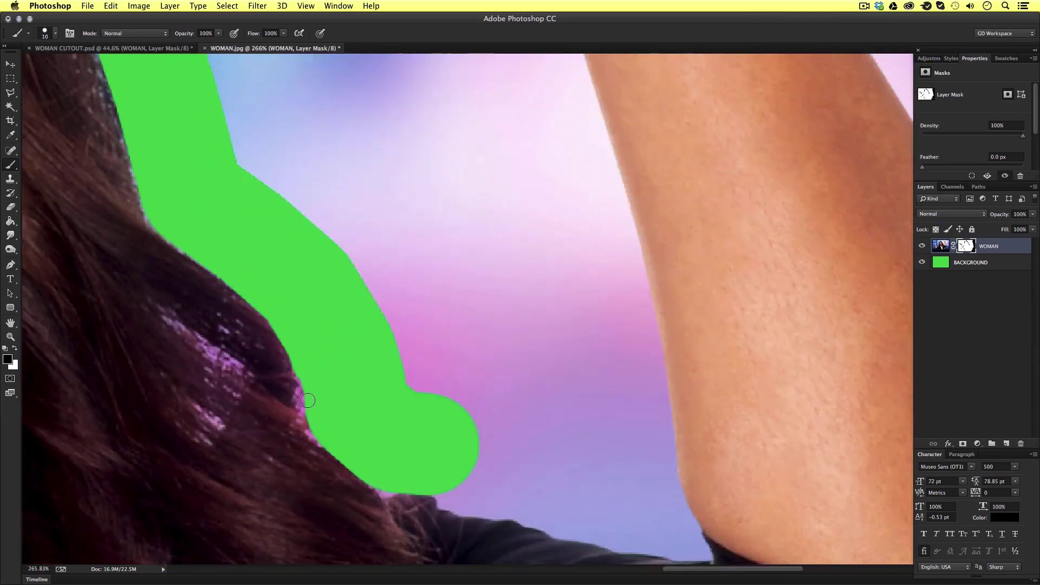
# Mask along the top of the right shoulder and the inner edge of the right raised forearm
pyautogui.scroll(-8, 433, 428)
pyautogui.hscroll(5, 434, 428)
pyautogui.press('[')
pyautogui.press('[')
pyautogui.moveTo(319, 271)
pyautogui.mouseDown()
pyautogui.moveTo(464, 314)
pyautogui.moveTo(522, 201)
pyautogui.mouseUp()
pyautogui.scroll(5, 522, 201)
pyautogui.hscroll(3, 522, 201)
pyautogui.moveTo(360, 82)
pyautogui.mouseDown()
pyautogui.moveTo(413, 414)
pyautogui.moveTo(498, 506)
pyautogui.mouseUp()
# Mask the background around the right raised fist
pyautogui.press(']')
pyautogui.scroll(-3, 424, 413)
pyautogui.moveTo(425, 414); pyautogui.dragTo(307, 431)
pyautogui.scroll(3, 306, 430)
pyautogui.moveTo(311, 390)
pyautogui.mouseDown()
pyautogui.moveTo(271, 282)
pyautogui.moveTo(355, 196)
pyautogui.moveTo(394, 197)
pyautogui.moveTo(409, 178)
pyautogui.moveTo(507, 192)
pyautogui.moveTo(554, 250)
pyautogui.moveTo(514, 390)
pyautogui.mouseUp()
# Mask down the outer edge of the right forearm with a 35 px brush
pyautogui.press('[')
pyautogui.press('[')
pyautogui.press('[')
pyautogui.press('[')
pyautogui.scroll(-5, 515, 390)
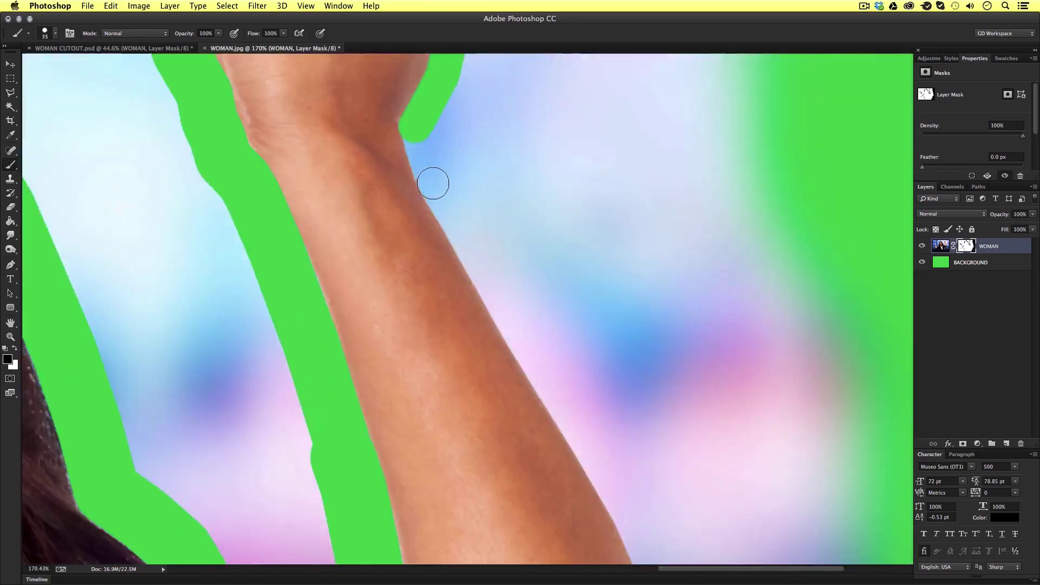
pyautogui.scroll(-5, 432, 184)
pyautogui.moveTo(352, 97); pyautogui.dragTo(508, 414)
# Mask under the right sleeve and down the jacket's side to the image's bottom edge, completing the outline
pyautogui.scroll(-5, 509, 413)
pyautogui.moveTo(541, 195)
pyautogui.mouseDown()
pyautogui.moveTo(525, 278)
pyautogui.moveTo(344, 298)
pyautogui.moveTo(302, 186)
pyautogui.mouseUp()
pyautogui.scroll(-3, 321, 244)
pyautogui.moveTo(321, 243); pyautogui.dragTo(336, 372)
pyautogui.press('z')
pyautogui.scroll(-5, 515, 282)
pyautogui.press('v')
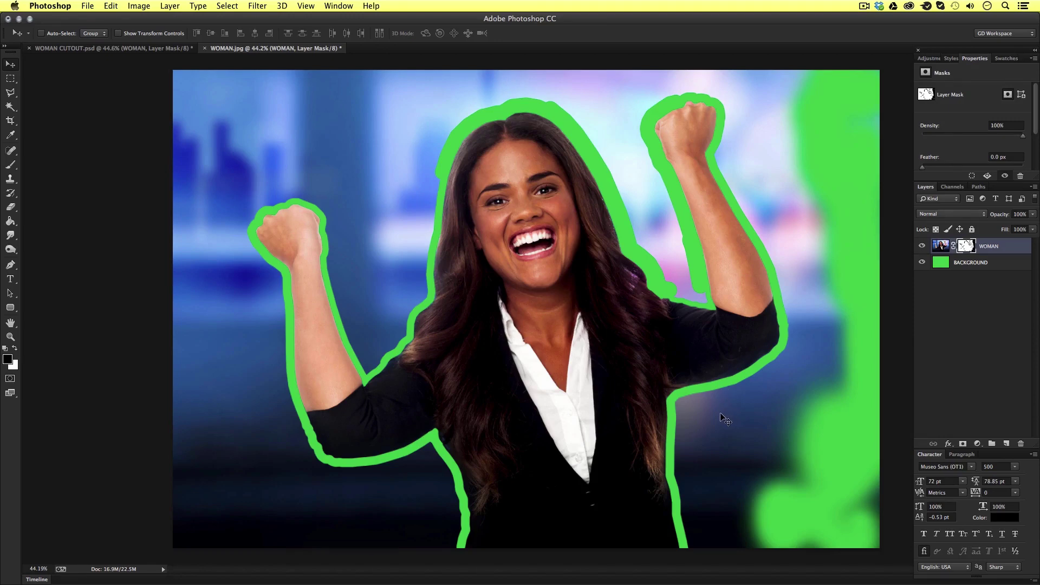
# Mask out all the remaining background outside the outlined woman and reduce the brush to 40 px
pyautogui.press('b')
pyautogui.moveTo(725, 417)
pyautogui.mouseDown()
pyautogui.moveTo(715, 513)
pyautogui.moveTo(797, 346)
pyautogui.mouseUp()
pyautogui.moveTo(179, 87)
pyautogui.mouseDown()
pyautogui.moveTo(366, 484)
pyautogui.moveTo(267, 383)
pyautogui.moveTo(258, 314)
pyautogui.moveTo(390, 336)
pyautogui.moveTo(329, 191)
pyautogui.moveTo(369, 351)
pyautogui.moveTo(627, 81)
pyautogui.moveTo(806, 281)
pyautogui.moveTo(652, 186)
pyautogui.moveTo(690, 292)
pyautogui.mouseUp()
pyautogui.press(']')
pyautogui.press('[')
pyautogui.press('[')
pyautogui.press('[')
pyautogui.press('[')
pyautogui.press('[')
pyautogui.press('[')
pyautogui.press('[')
pyautogui.press('[')
pyautogui.press('[')
pyautogui.press('[')
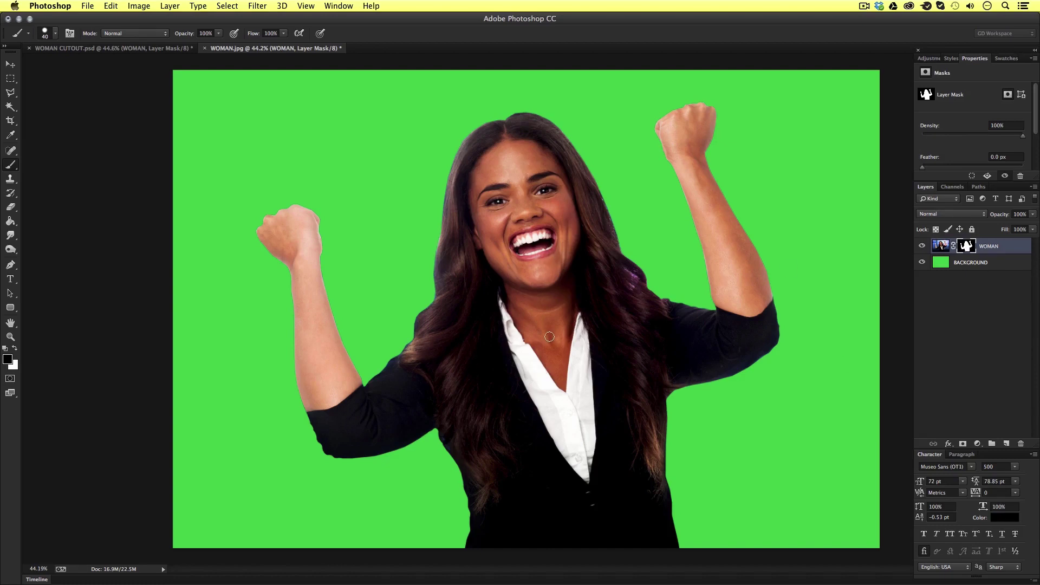
# Examine the cutout's edges along the left sleeve and elbow and around the top of the hair
pyautogui.press('z')
pyautogui.moveTo(475, 397)
pyautogui.mouseDown()
pyautogui.moveTo(441, 411)
pyautogui.moveTo(494, 406)
pyautogui.moveTo(501, 230)
pyautogui.mouseUp()
pyautogui.scroll(5, 457, 303)
pyautogui.hscroll(-10, 431, 390)
pyautogui.moveTo(372, 387); pyautogui.dragTo(408, 389)
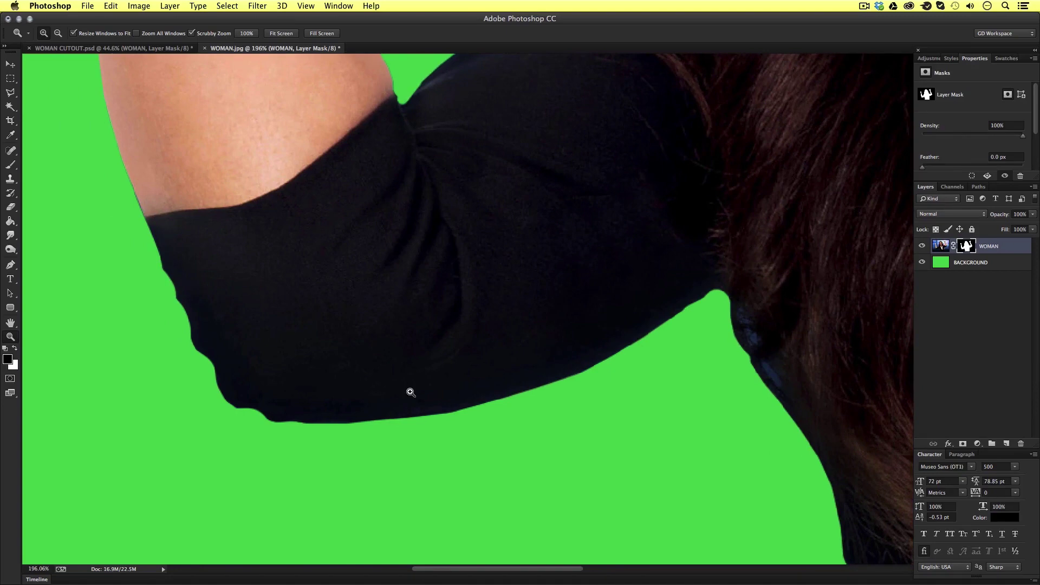
pyautogui.press('b')
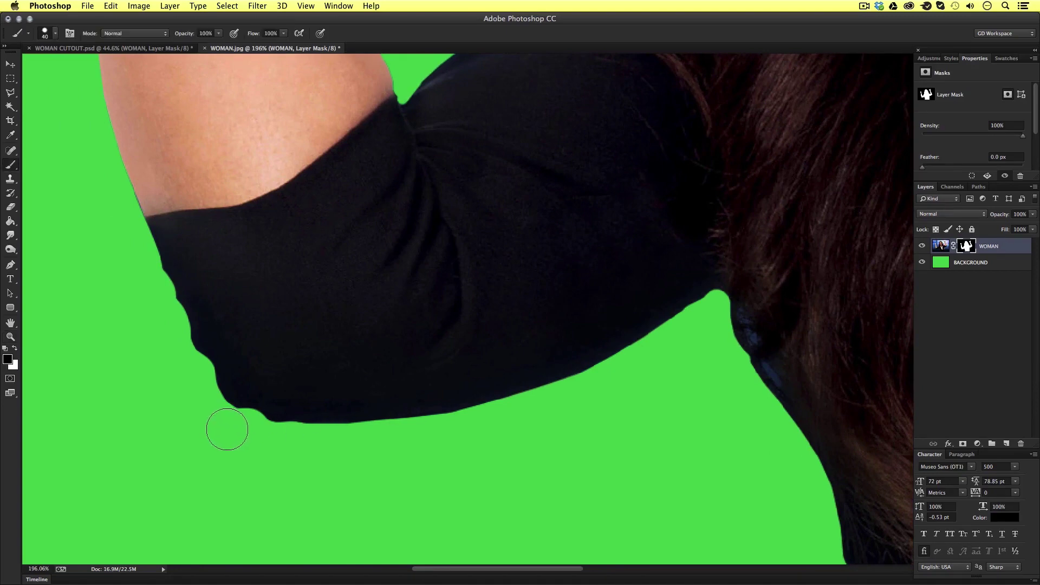
pyautogui.press('z')
pyautogui.moveTo(582, 253)
pyautogui.mouseDown()
pyautogui.moveTo(542, 257)
pyautogui.moveTo(564, 264)
pyautogui.mouseUp()
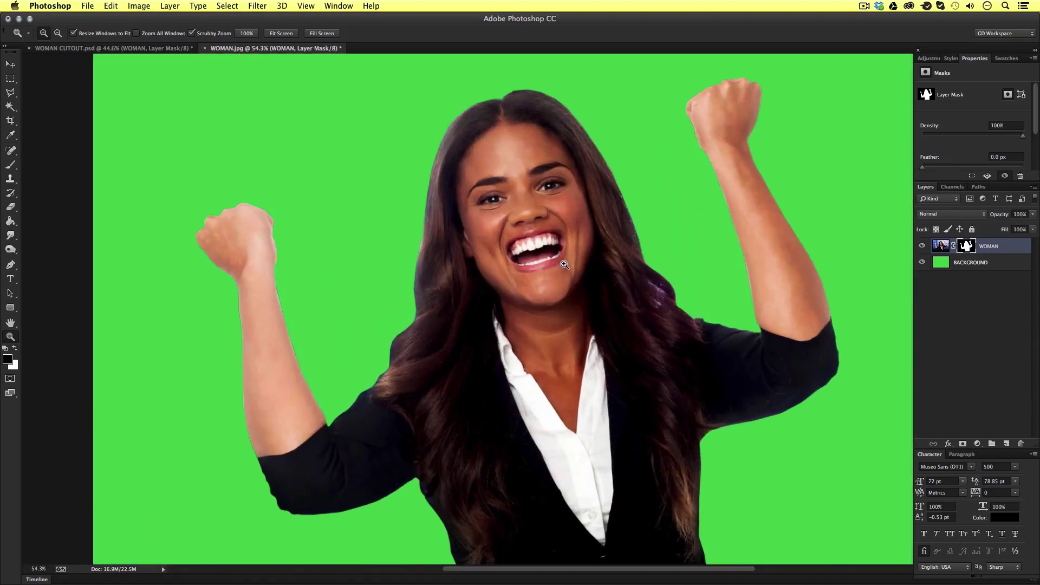
pyautogui.moveTo(461, 261); pyautogui.dragTo(322, 399)
pyautogui.scroll(-1, 316, 417)
pyautogui.scroll(3, 271, 418)
pyautogui.scroll(5, 303, 230)
pyautogui.scroll(5, 277, 234)
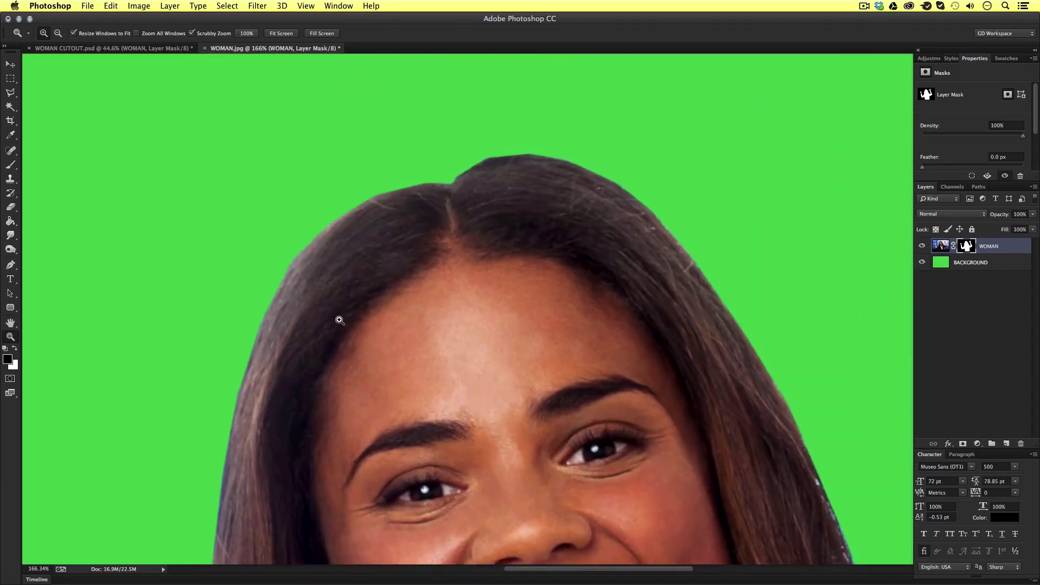
pyautogui.scroll(-1, 344, 309)
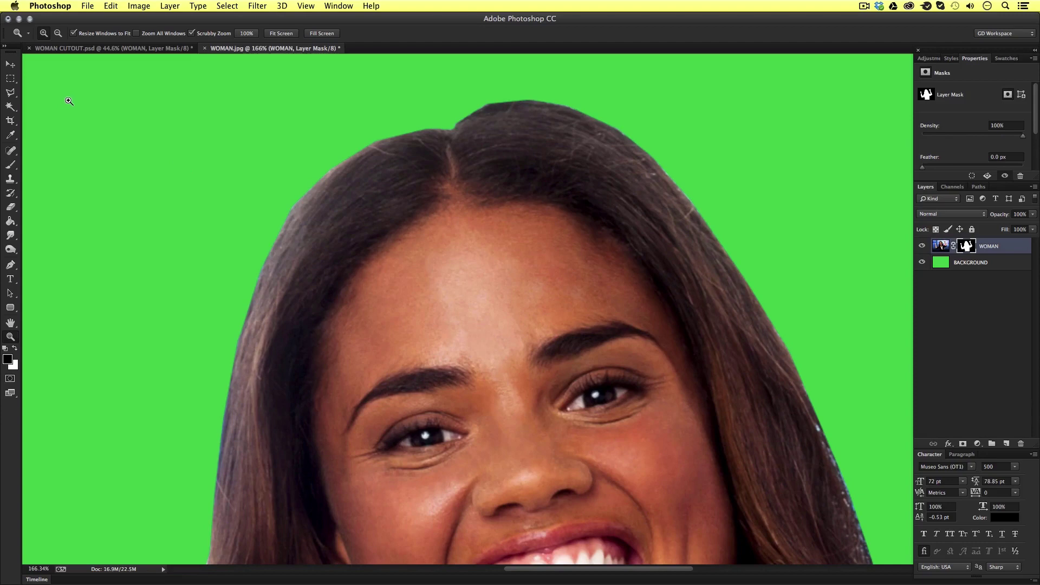
# Choose the 24 px spatter brush tip and set the brush opacity to 50%
pyautogui.press('b')
pyautogui.click(46, 33)
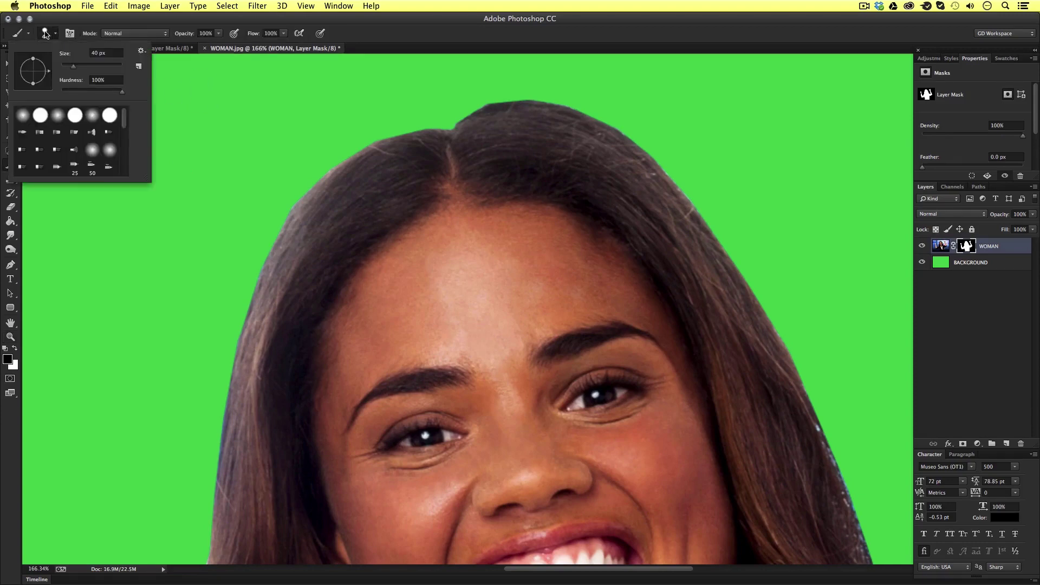
pyautogui.moveTo(129, 117); pyautogui.dragTo(129, 144)
pyautogui.click(80, 146)
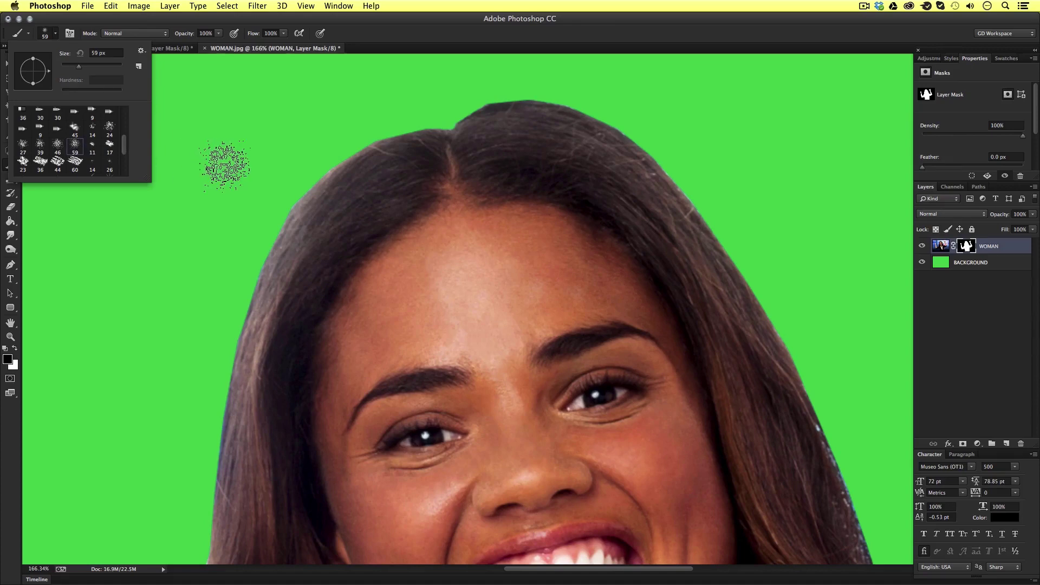
pyautogui.click(110, 128)
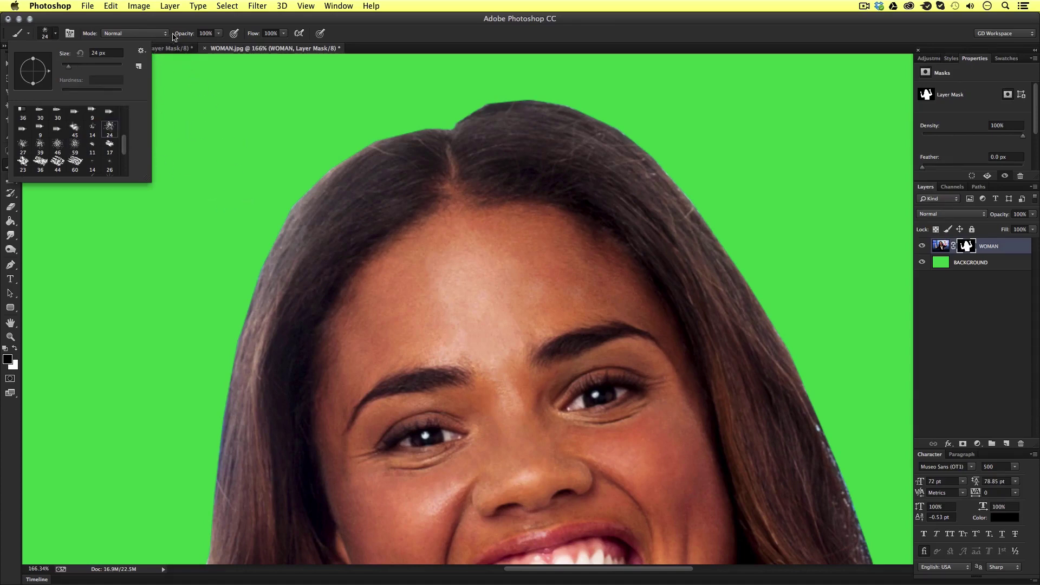
pyautogui.click(216, 34)
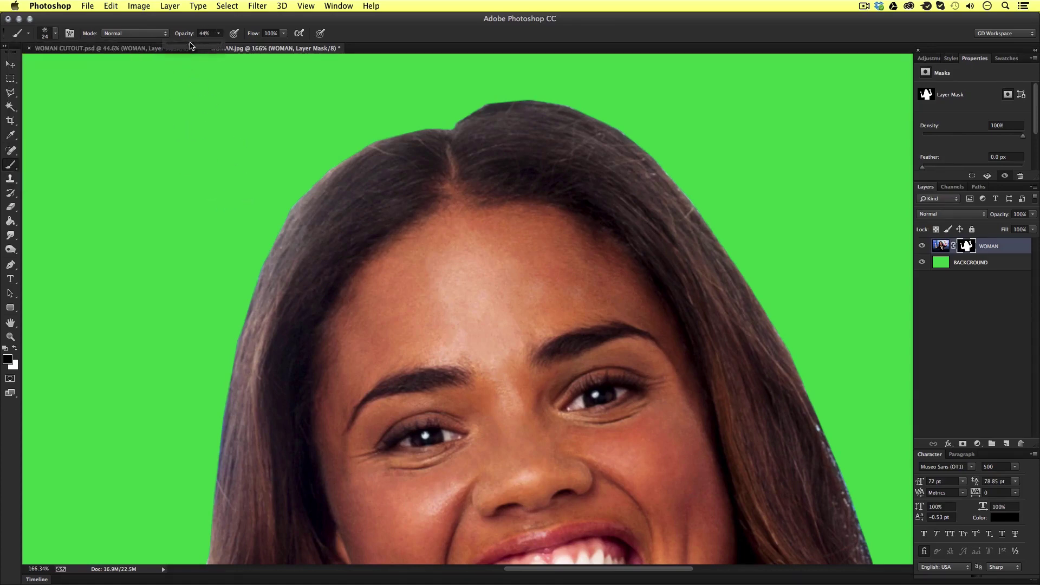
# Soften the mask's edge along the top of the hair, left of the parting, with the spatter brush reduced to 15 px
pyautogui.click(324, 156)
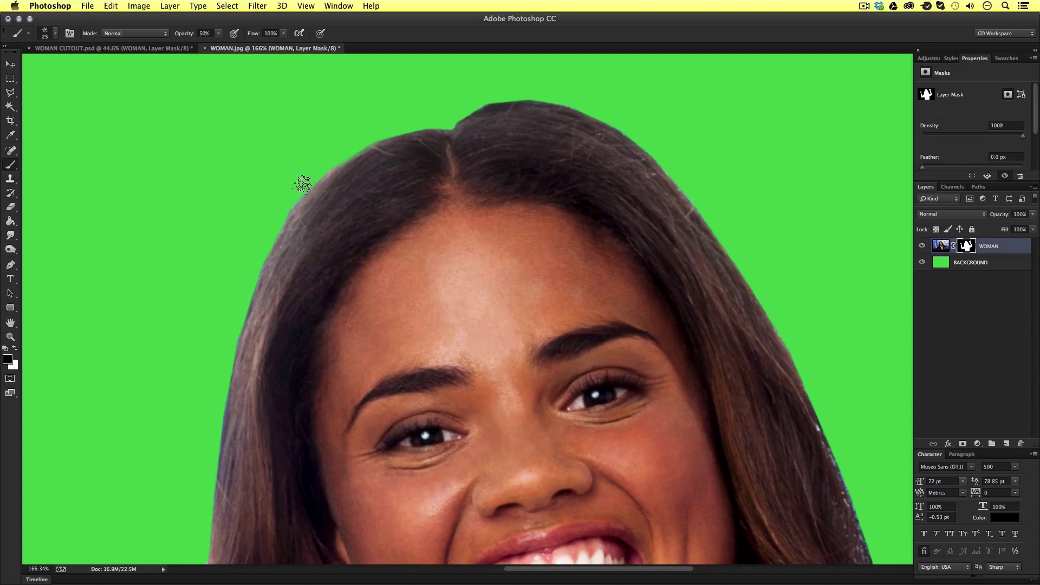
pyautogui.press('z')
pyautogui.click(316, 219)
pyautogui.click(348, 179)
pyautogui.press('b')
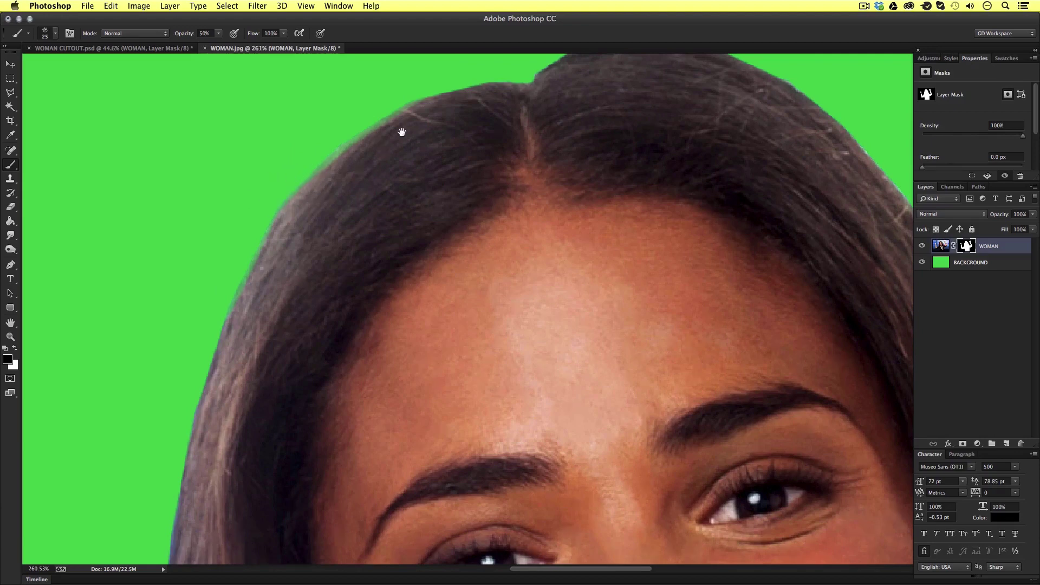
pyautogui.moveTo(402, 132); pyautogui.dragTo(291, 204)
pyautogui.press('[')
pyautogui.press('[')
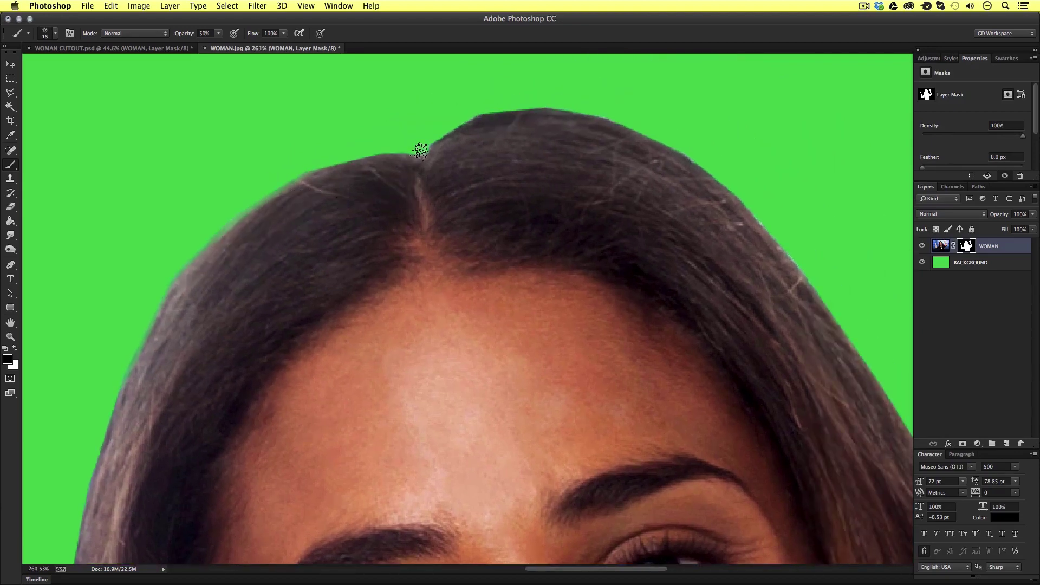
pyautogui.moveTo(418, 150); pyautogui.dragTo(300, 169)
# Mask away the background fringe down the left hair edge, from beside the forehead to the cheek
pyautogui.moveTo(249, 283); pyautogui.dragTo(471, 130)
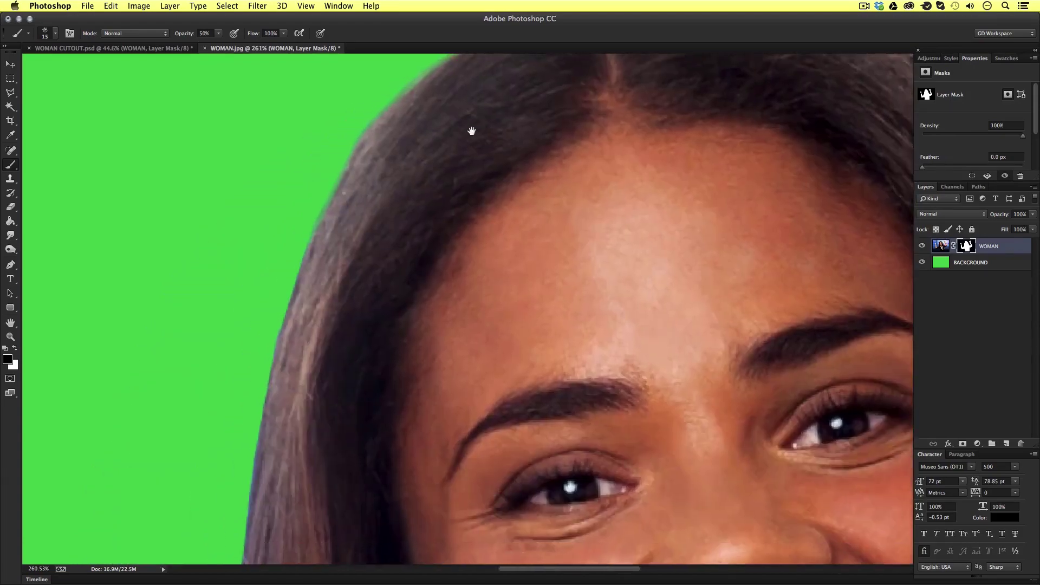
pyautogui.keyDown('shift'); pyautogui.click(314, 230); pyautogui.keyUp('shift')
pyautogui.press('super+z')
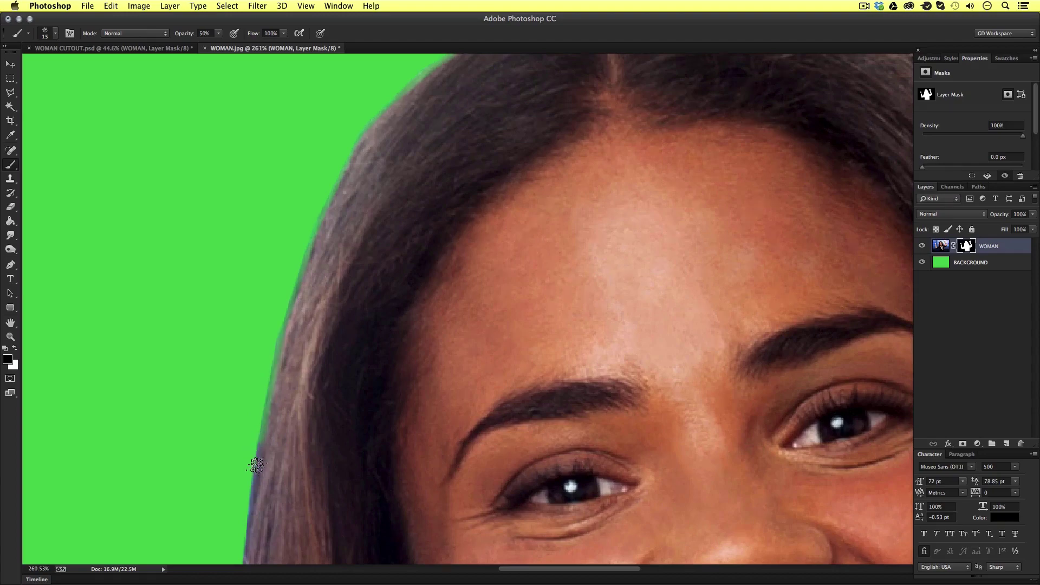
pyautogui.moveTo(255, 458); pyautogui.dragTo(304, 160)
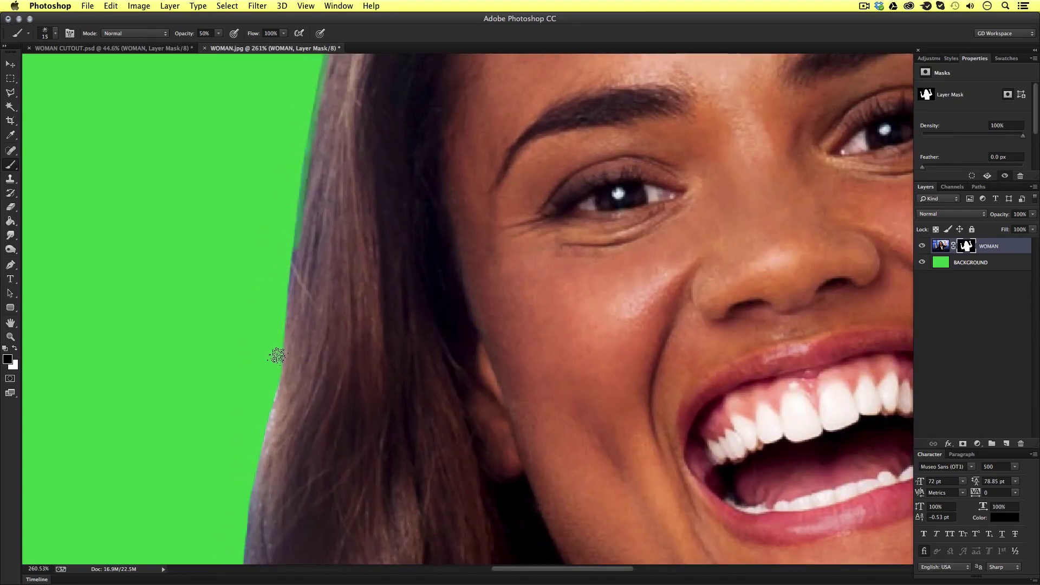
pyautogui.moveTo(278, 333); pyautogui.dragTo(297, 154)
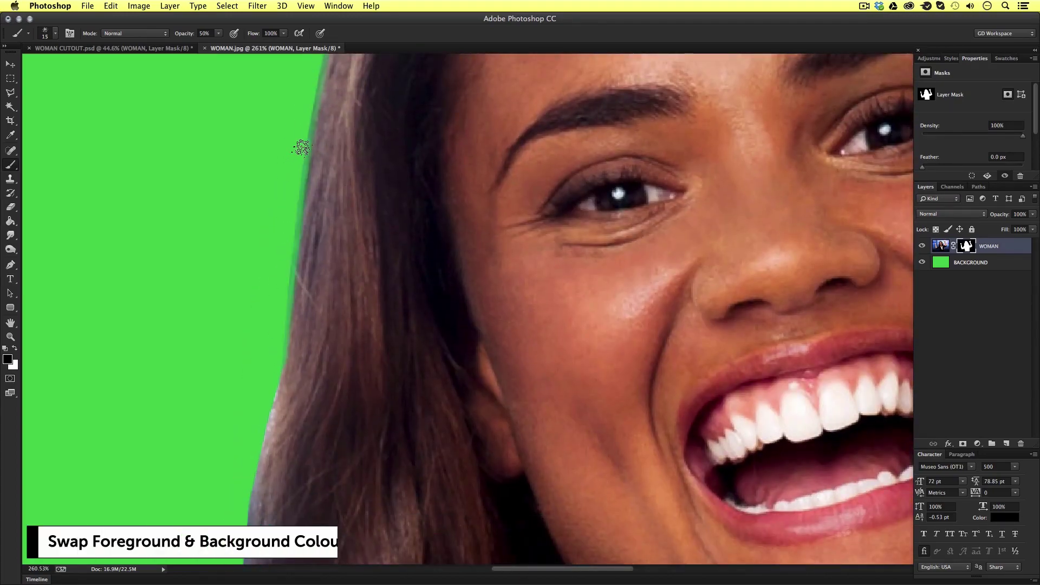
# Paint black on the mask along the lower left hair edge, beside the chin and down toward the shoulder
pyautogui.press('x')
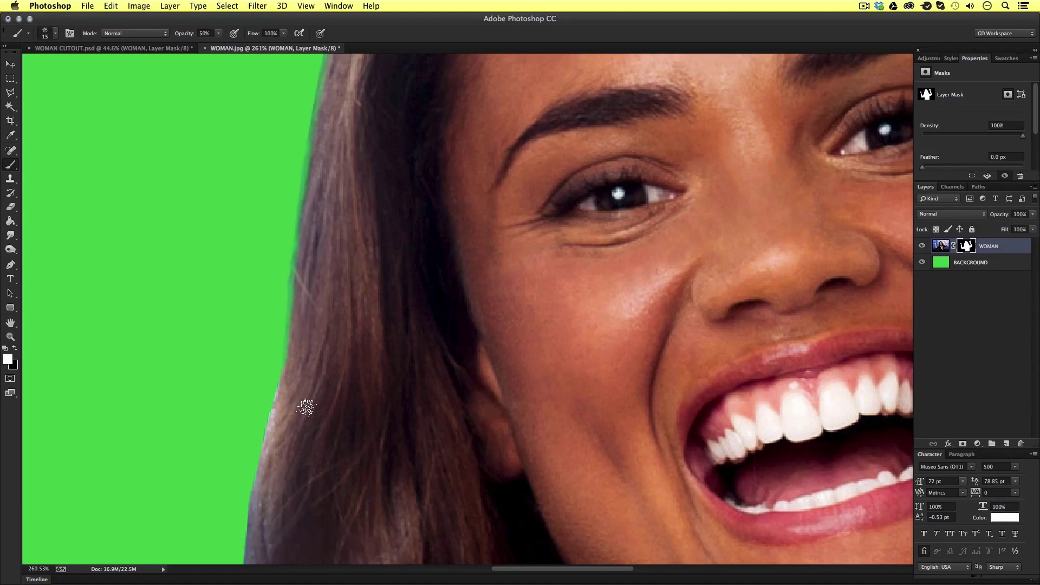
pyautogui.press('x')
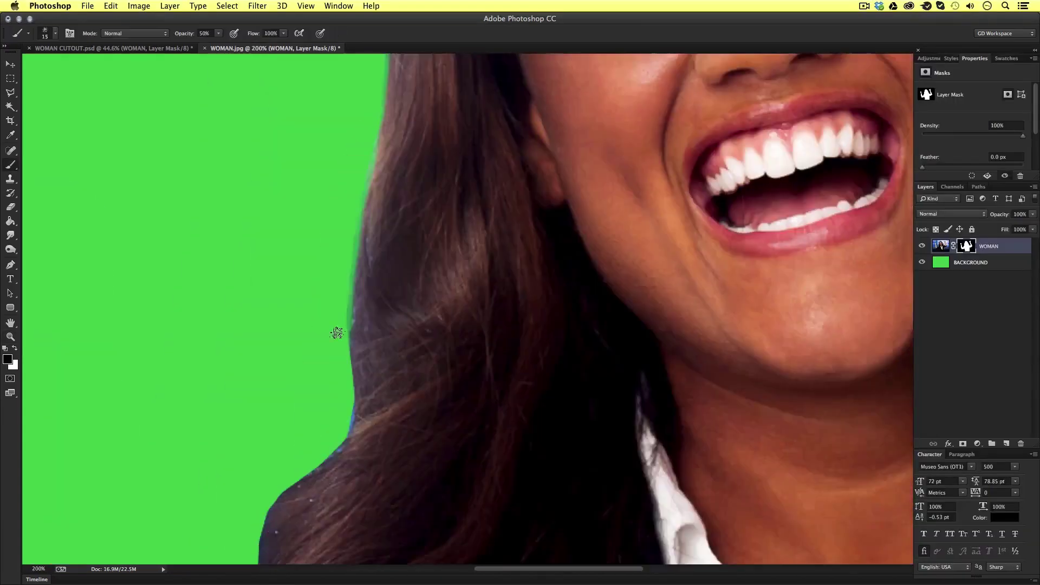
pyautogui.scroll(3, 339, 320)
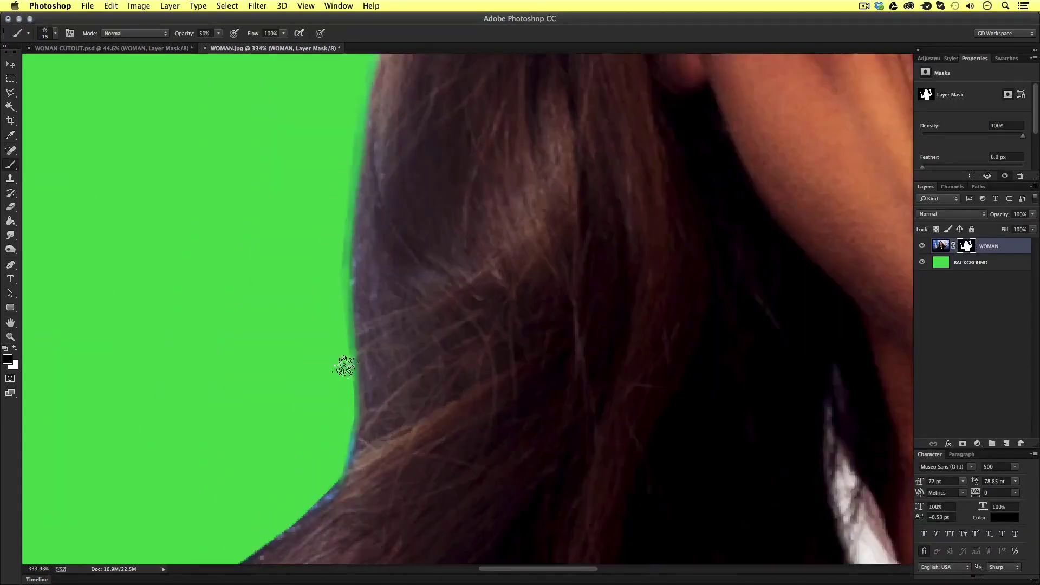
pyautogui.moveTo(264, 387); pyautogui.dragTo(330, 267)
# Soften the mask along the right hair edge, from the crown down to the shoulder, using a 20 px spatter brush
pyautogui.scroll(-5, 330, 267)
pyautogui.scroll(4, 383, 162)
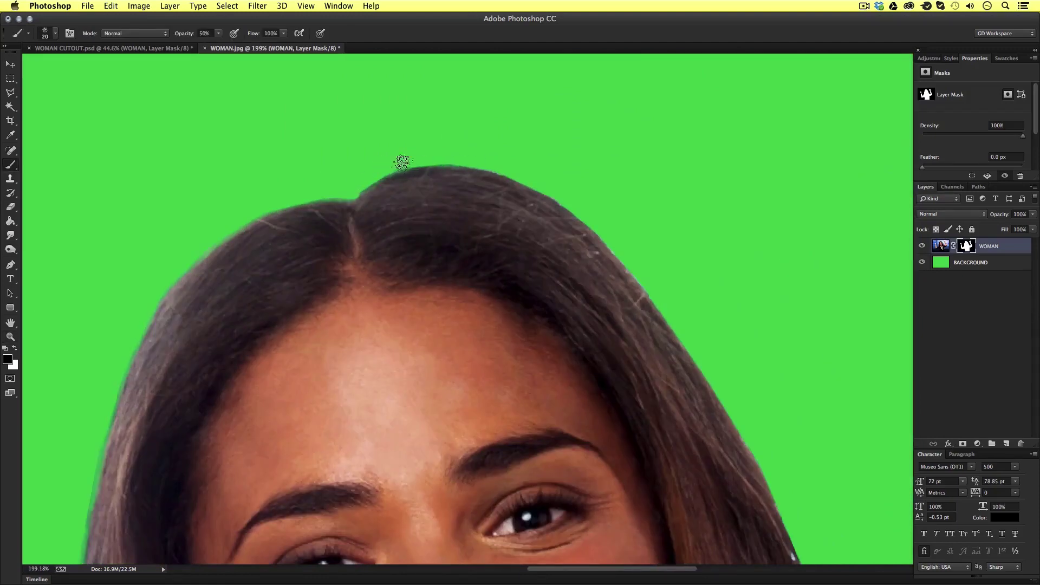
pyautogui.scroll(-4, 293, 113)
pyautogui.scroll(-5, 432, 295)
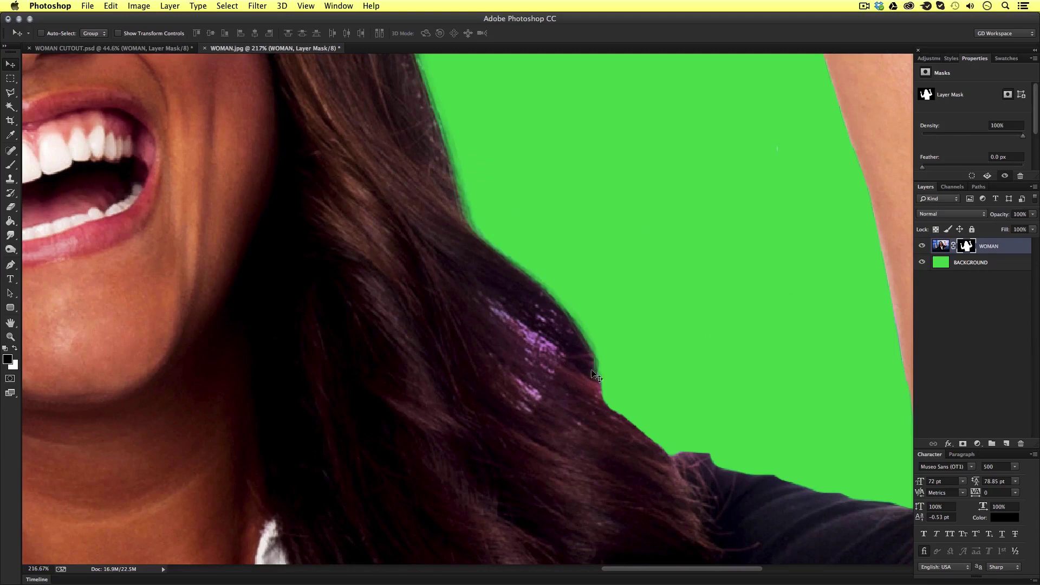
# Reduce the brush to 6 px and its opacity to 10% for the purple background specks in the right-hand hair
pyautogui.press('z')
pyautogui.scroll(4, 564, 363)
pyautogui.moveTo(569, 376); pyautogui.dragTo(530, 287)
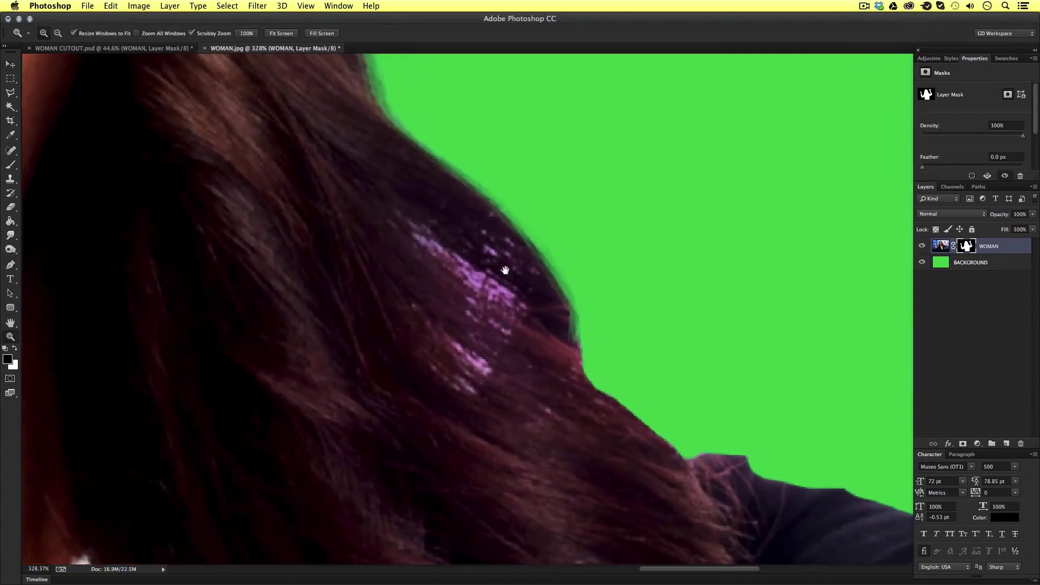
pyautogui.press('b')
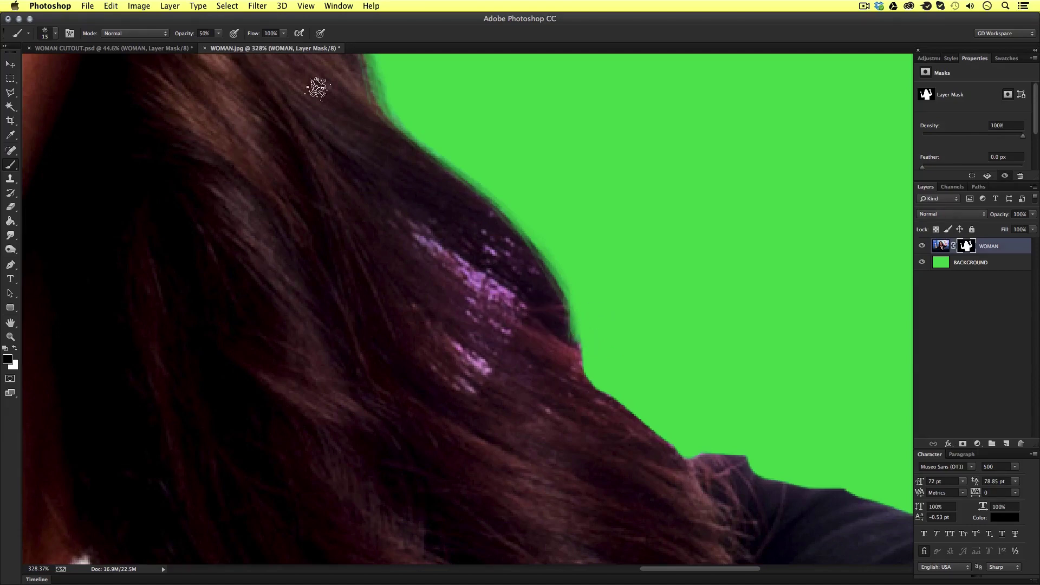
pyautogui.press('[')
pyautogui.press('[')
pyautogui.press('[')
pyautogui.click(218, 34)
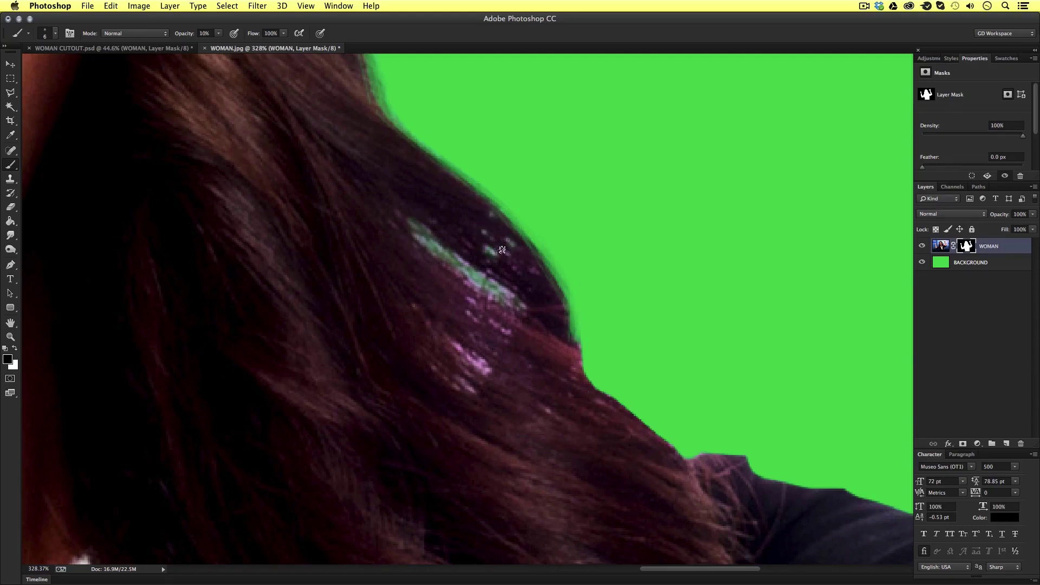
# Mask out the purple specks showing through the hair above the right shoulder, finishing with a 4 px brush
pyautogui.moveTo(512, 296); pyautogui.dragTo(526, 322)
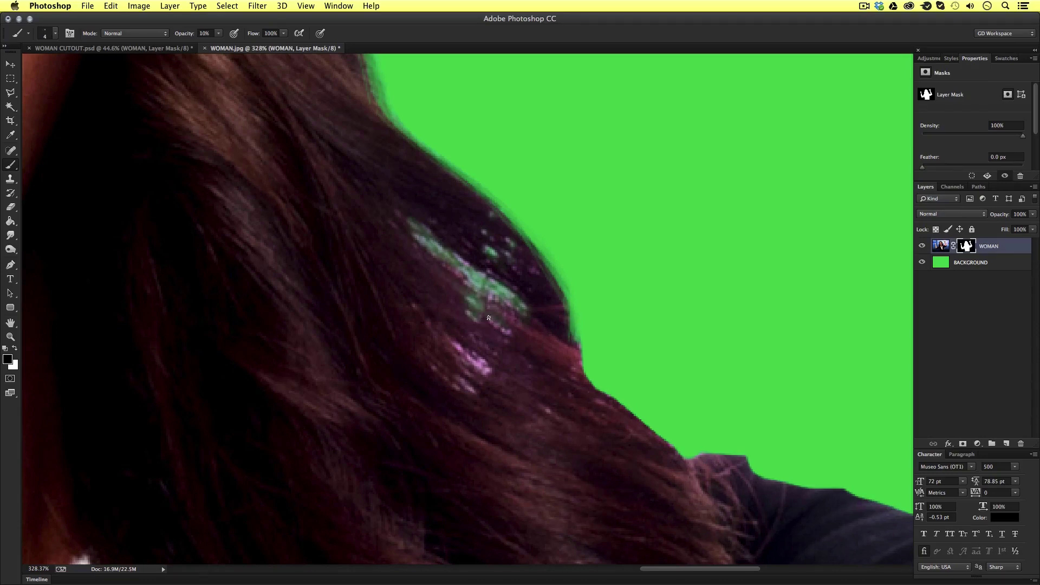
pyautogui.press(']')
pyautogui.moveTo(496, 326)
pyautogui.mouseDown()
pyautogui.moveTo(471, 283)
pyautogui.moveTo(479, 393)
pyautogui.moveTo(452, 341)
pyautogui.moveTo(506, 288)
pyautogui.moveTo(489, 350)
pyautogui.moveTo(487, 216)
pyautogui.mouseUp()
pyautogui.press('x')
pyautogui.press('x')
pyautogui.moveTo(455, 340)
pyautogui.mouseDown()
pyautogui.moveTo(497, 325)
pyautogui.moveTo(465, 320)
pyautogui.moveTo(482, 270)
pyautogui.moveTo(520, 274)
pyautogui.mouseUp()
pyautogui.press('[')
pyautogui.press('[')
pyautogui.scroll(-2, 605, 254)
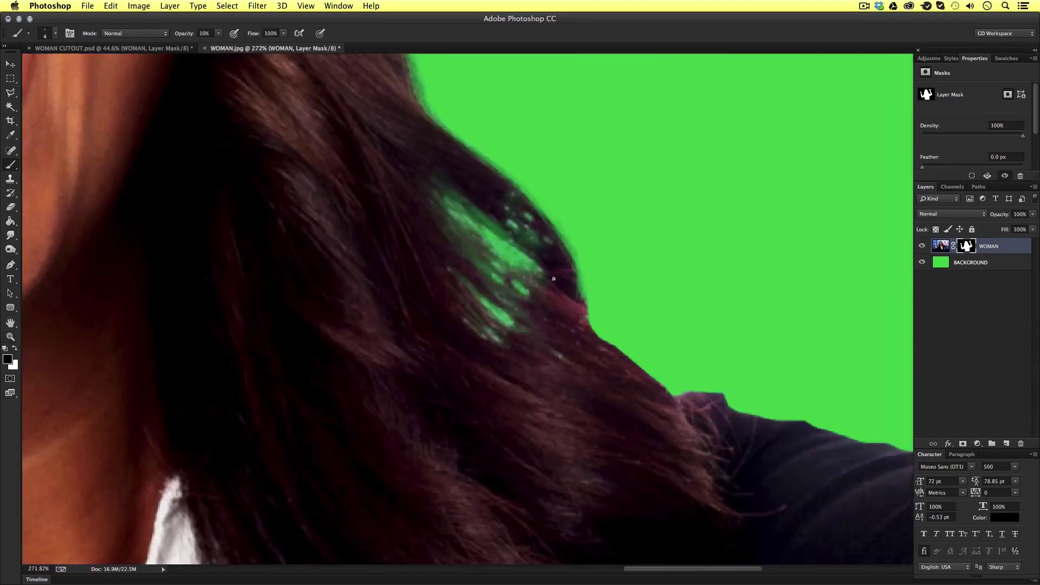
# Switch the mask painting color to white, enlarge the brush to 5 px and check the whole cutout
pyautogui.press('x')
pyautogui.press(']')
pyautogui.press(']')
pyautogui.press(']')
pyautogui.scroll(-3, 497, 273)
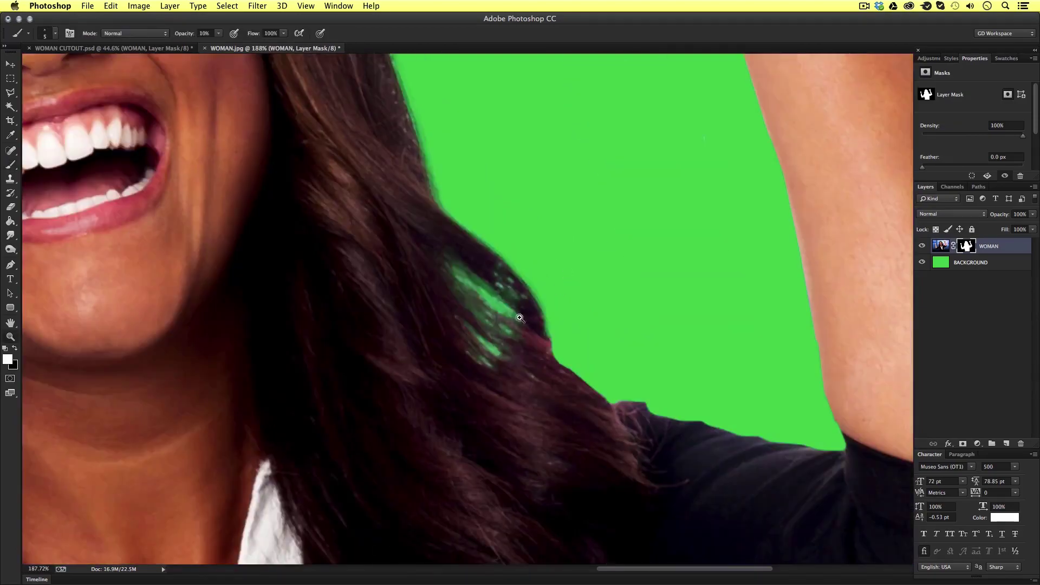
pyautogui.press('super+0')
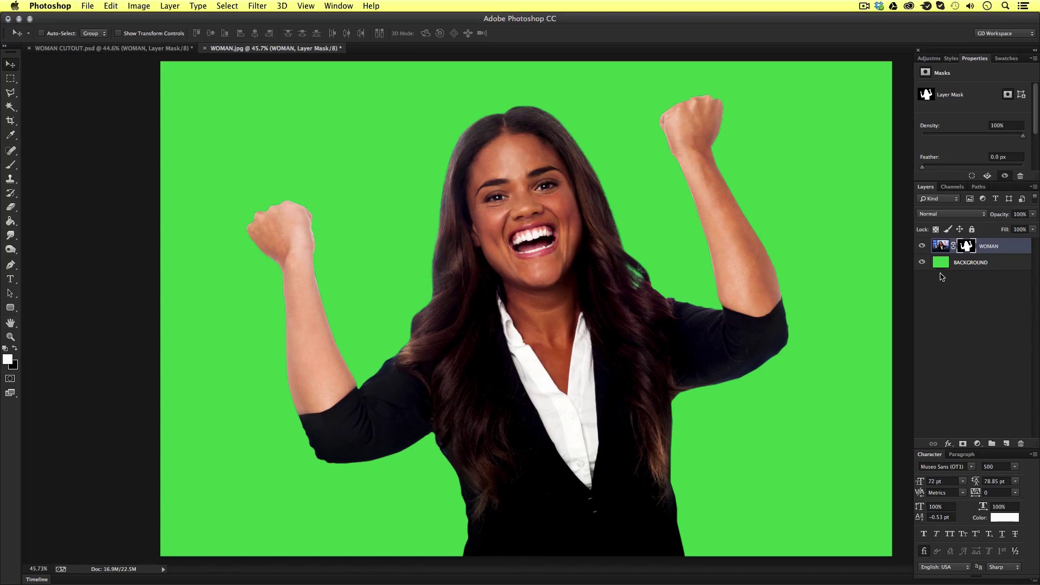
# Group the WOMAN layer into a group named PERSON and color-label the group orange
pyautogui.click(940, 246)
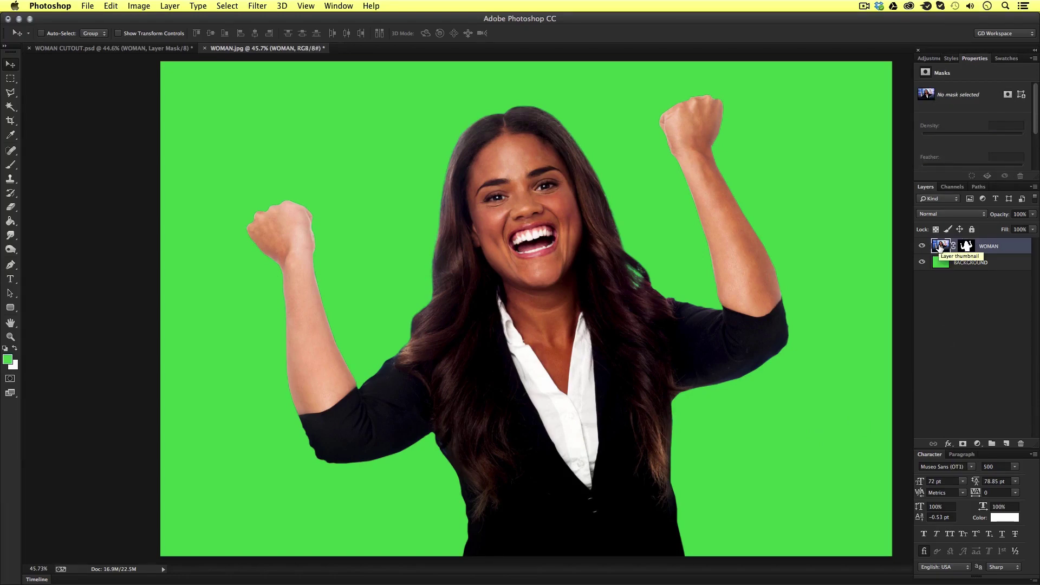
pyautogui.press('super+g')
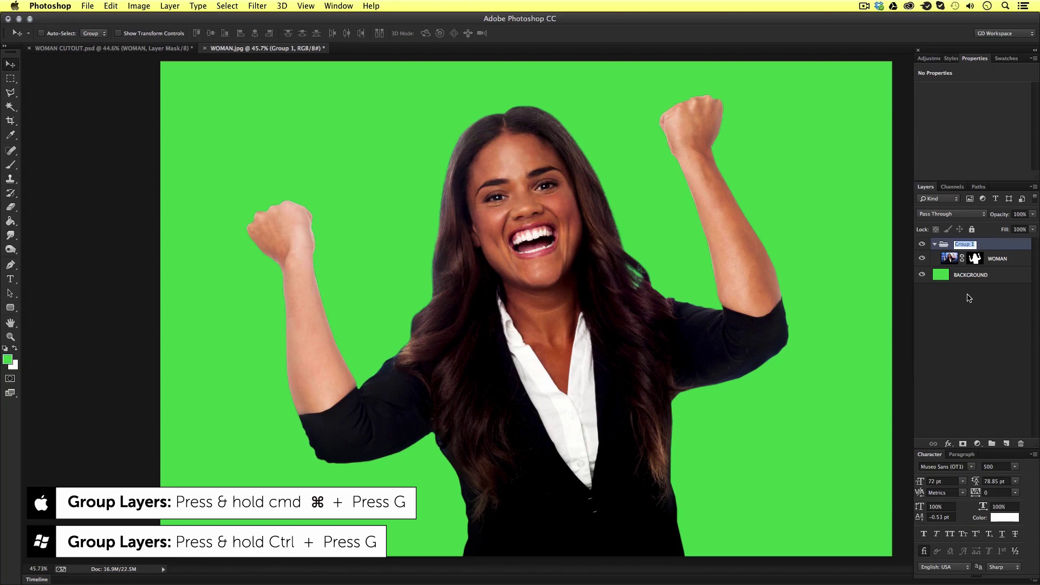
pyautogui.write('PERSON')
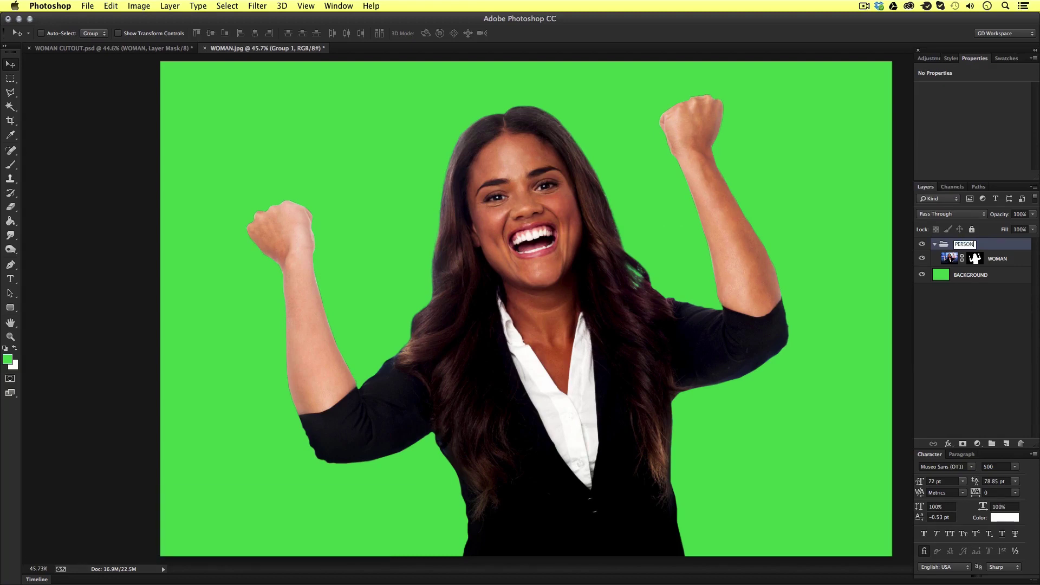
pyautogui.press('Return')
pyautogui.rightClick(989, 247)
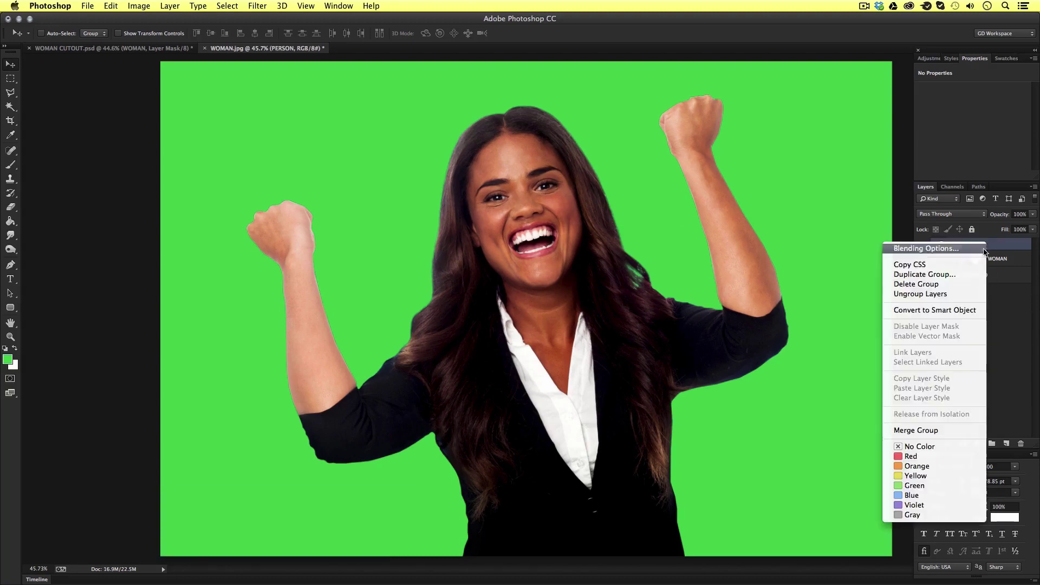
pyautogui.click(949, 466)
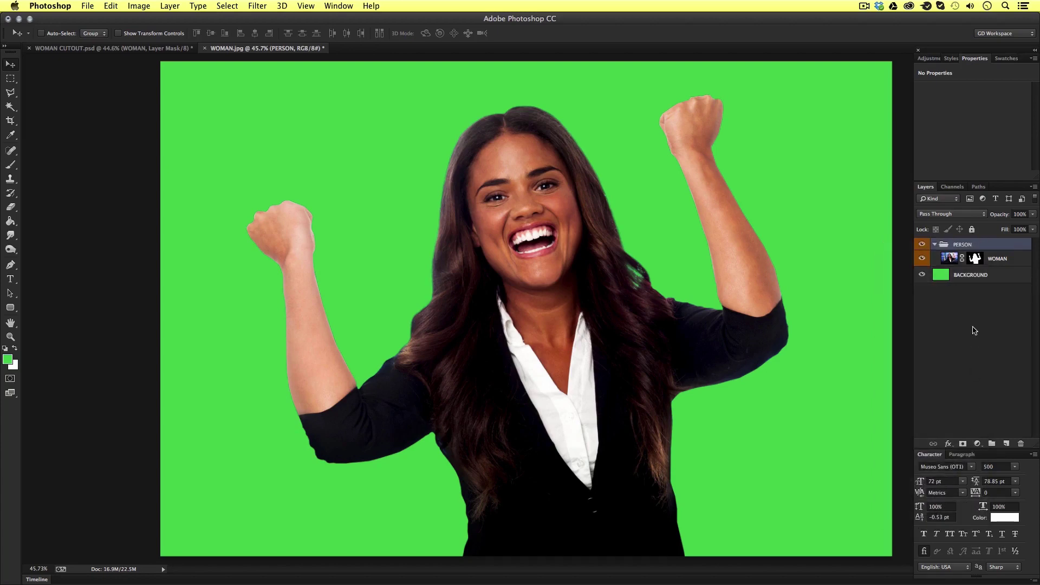